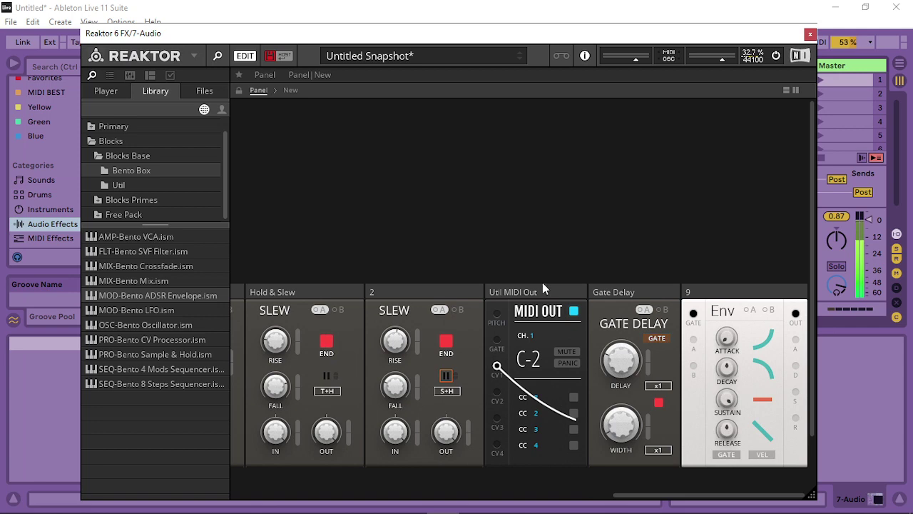
Move the Util MIDI Out block to the upper row beside Util Clock and set its first CC number to 9.
{"action": "left_click_drag", "start_coordinate": [542, 285], "coordinate": [279, 121]}
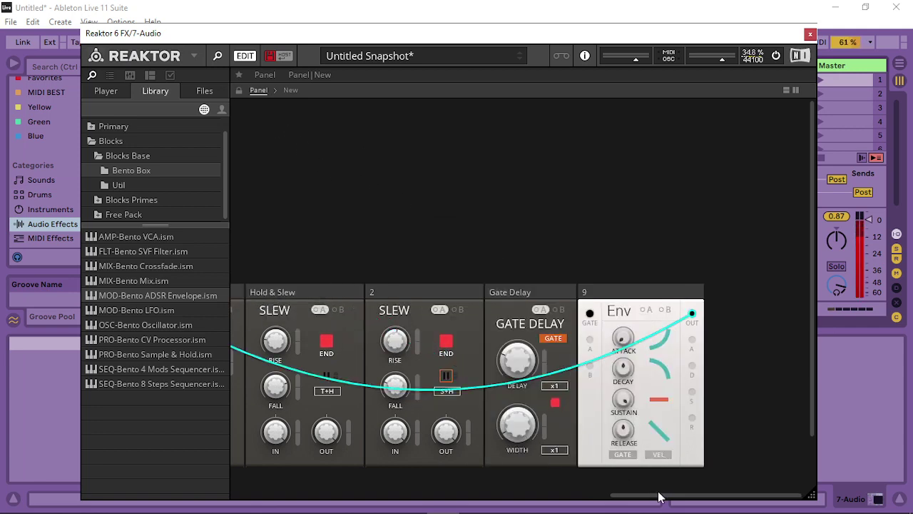
{"action": "left_click_drag", "start_coordinate": [658, 490], "coordinate": [511, 492]}
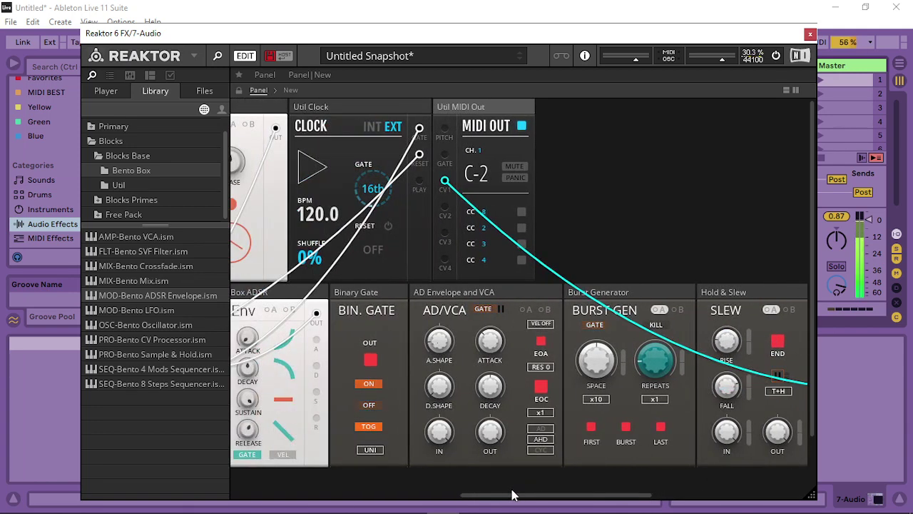
{"action": "left_click_drag", "start_coordinate": [488, 218], "coordinate": [490, 215]}
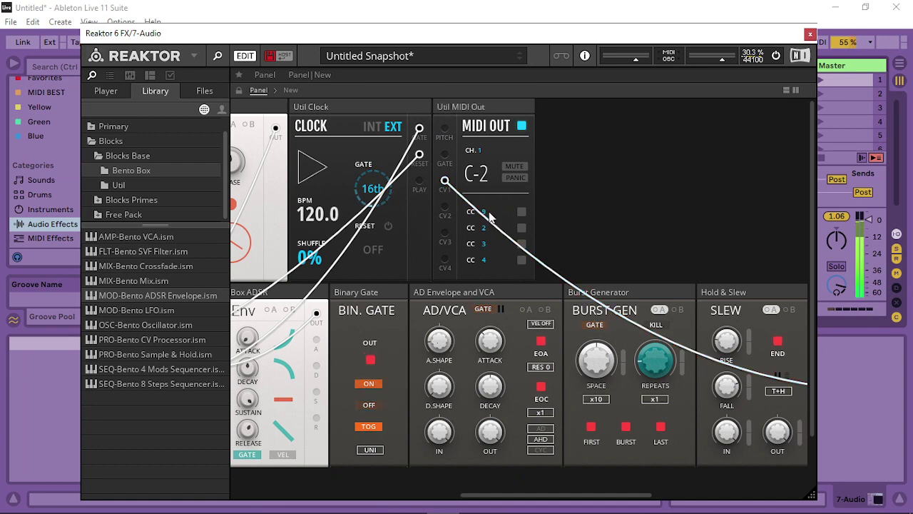
{"action": "mouse_move", "coordinate": [502, 108]}
{"action": "left_mouse_down"}
{"action": "mouse_move", "coordinate": [629, 314]}
{"action": "mouse_move", "coordinate": [592, 371]}
{"action": "mouse_move", "coordinate": [574, 366]}
{"action": "mouse_move", "coordinate": [478, 97]}
{"action": "mouse_move", "coordinate": [508, 106]}
{"action": "left_mouse_up"}
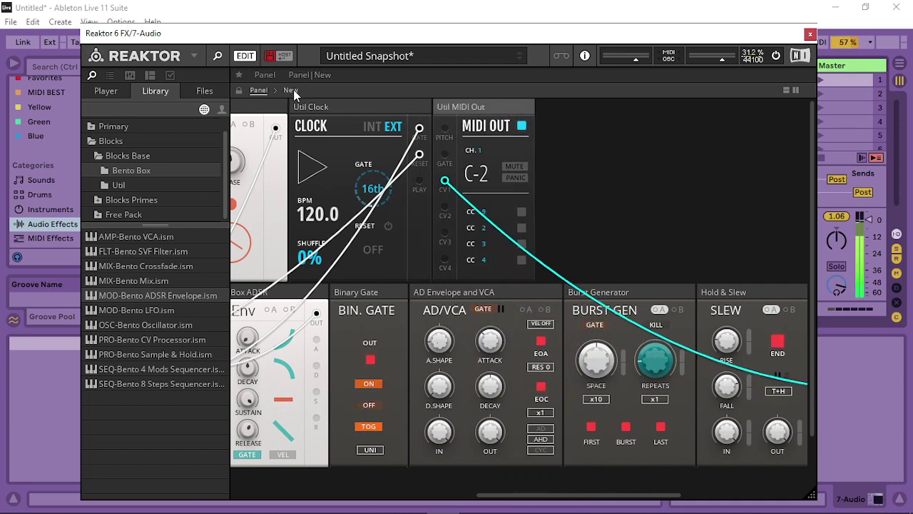
In the structure, wire the Gate Combiner's OR output to the second Util MIDI Out's Gate and the MIDI input block's Pitch to its Pitch.
{"action": "left_click", "coordinate": [291, 90]}
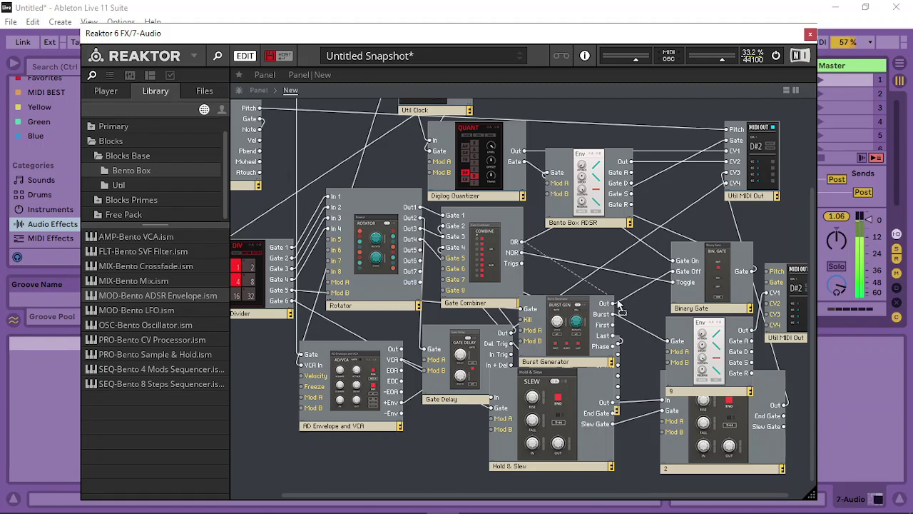
{"action": "left_click_drag", "start_coordinate": [619, 303], "coordinate": [622, 303]}
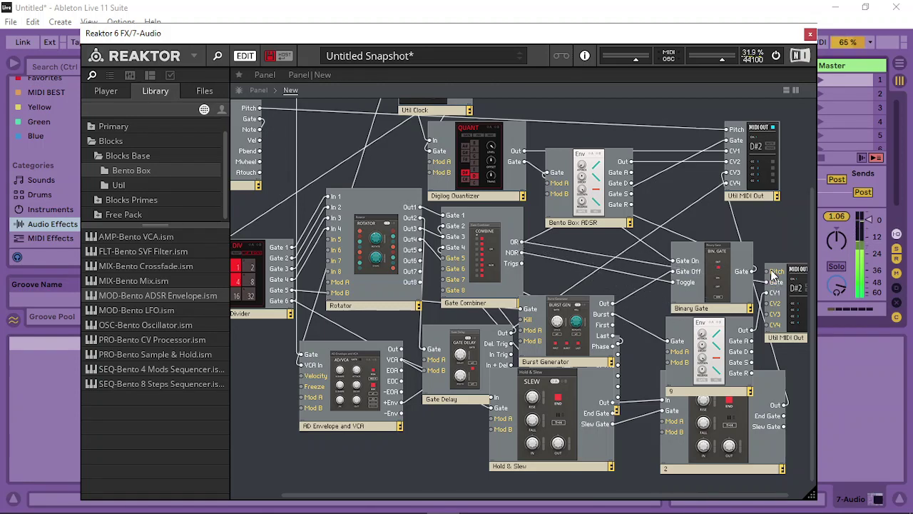
{"action": "left_click_drag", "start_coordinate": [772, 275], "coordinate": [259, 108]}
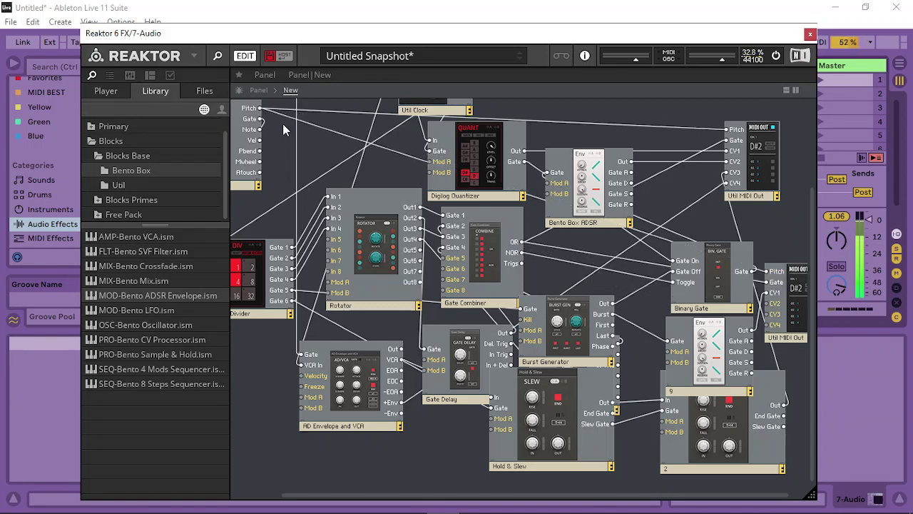
Close the Reaktor window, open the Zebra2 editor on track 5 and show the OSC FX settings of OSC 1.
{"action": "left_click", "coordinate": [810, 34]}
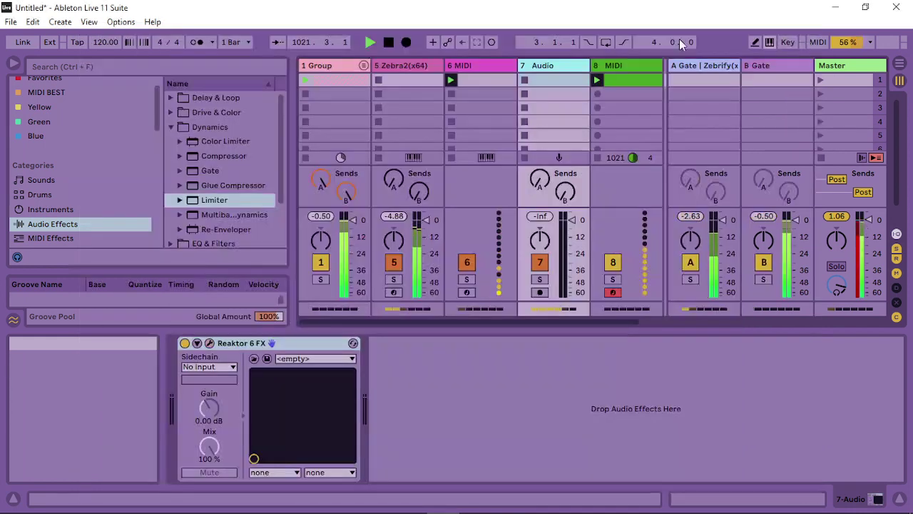
{"action": "left_click", "coordinate": [407, 65]}
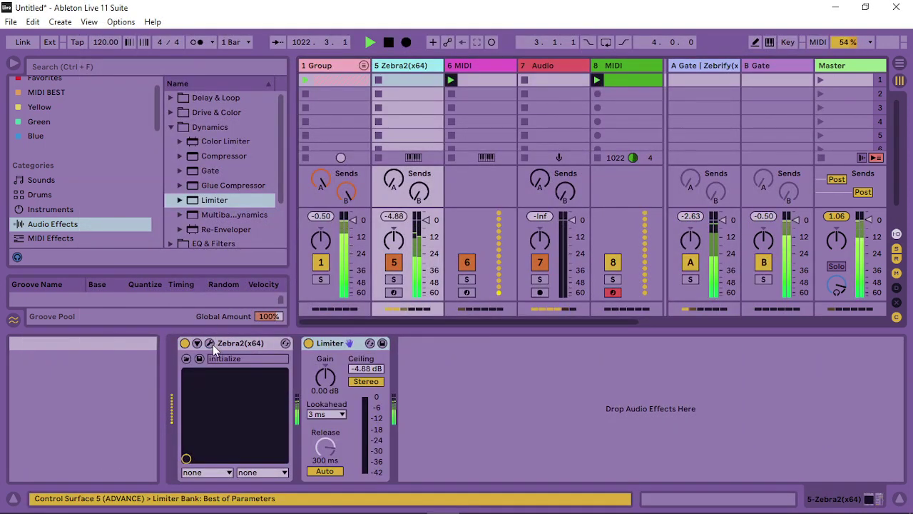
{"action": "key", "text": "ctrl+alt+p"}
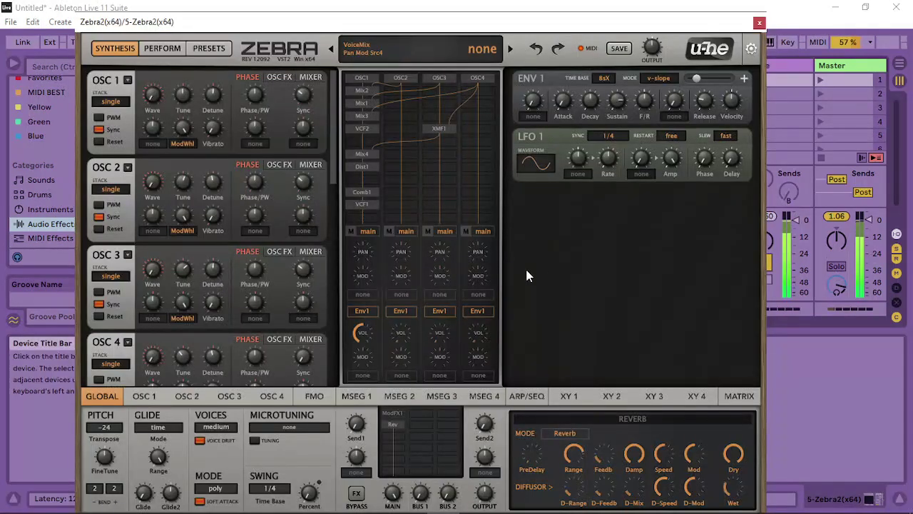
{"action": "left_click", "coordinate": [279, 77]}
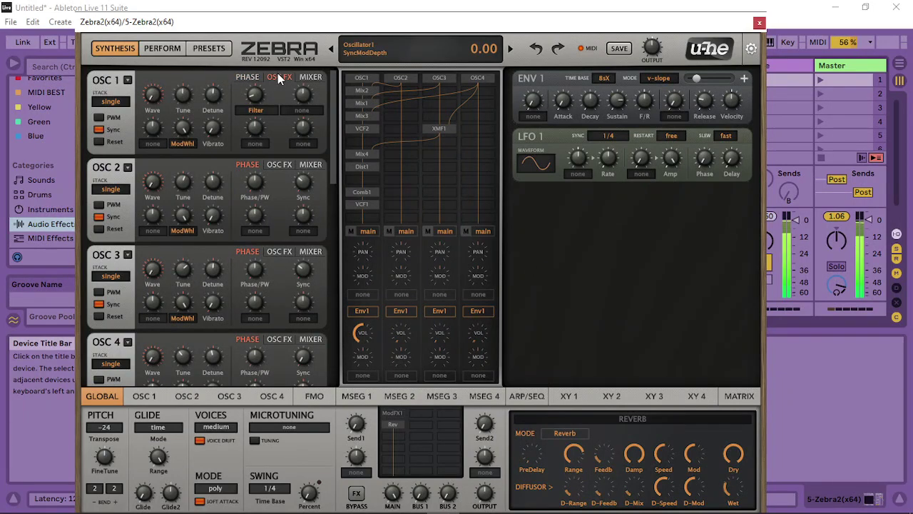
Add a Comb1:Damp assignment on channel 1 to Zebra2's MIDI table and close the table.
{"action": "left_click", "coordinate": [751, 49]}
{"action": "left_click", "coordinate": [704, 49]}
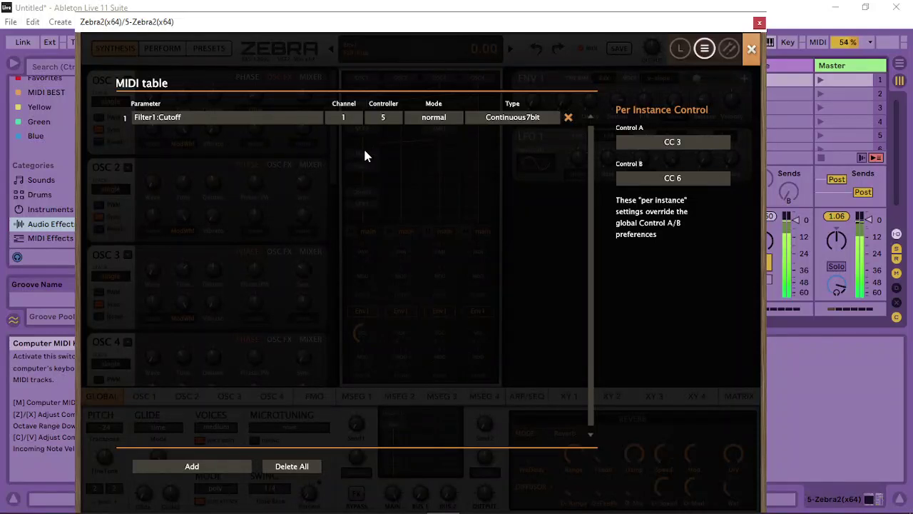
{"action": "left_click", "coordinate": [191, 467]}
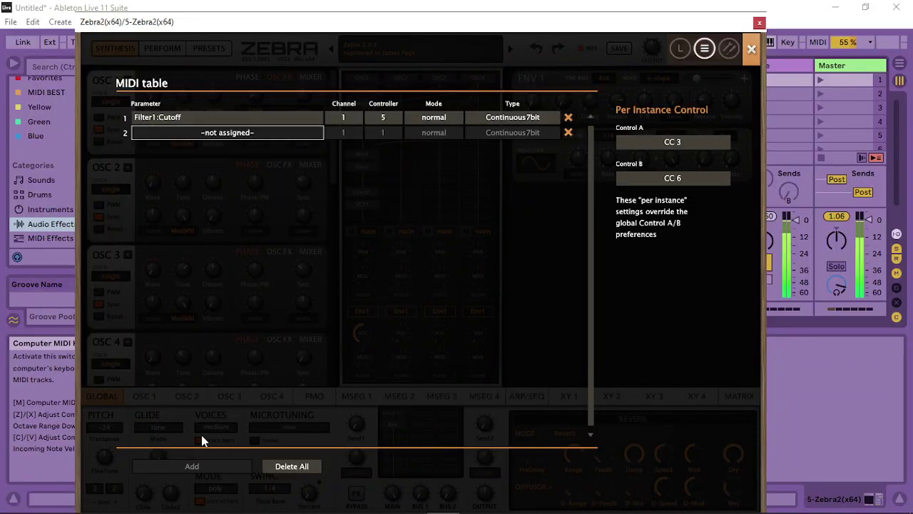
{"action": "left_click", "coordinate": [225, 136]}
{"action": "mouse_move", "coordinate": [309, 114]}
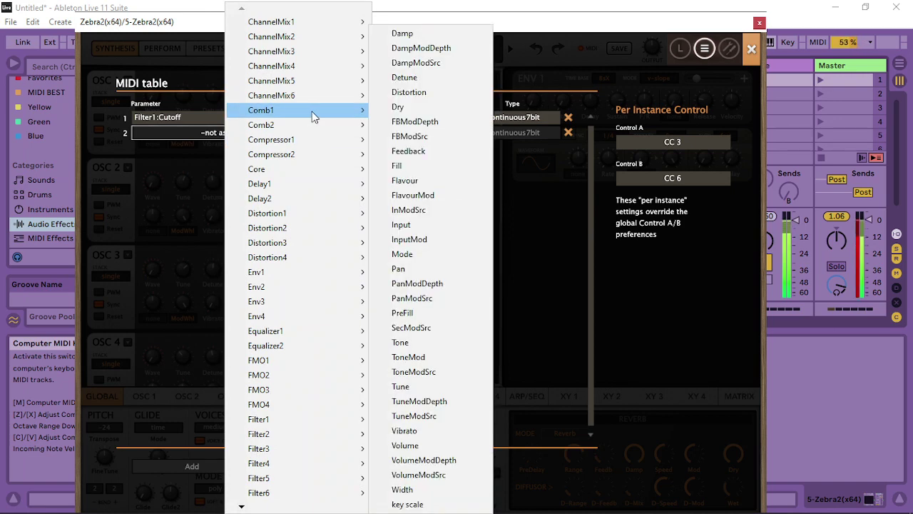
{"action": "left_click", "coordinate": [408, 35]}
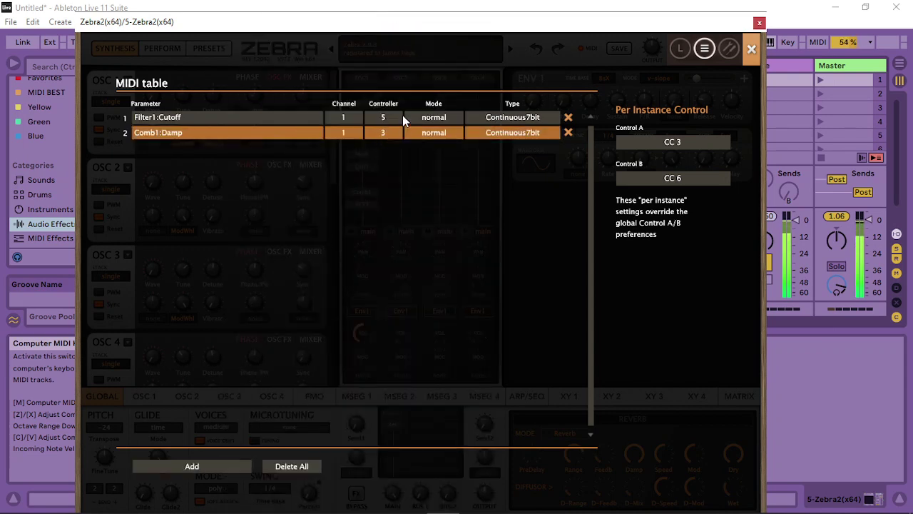
{"action": "left_click_drag", "start_coordinate": [394, 79], "coordinate": [546, 93]}
{"action": "left_click", "coordinate": [752, 50]}
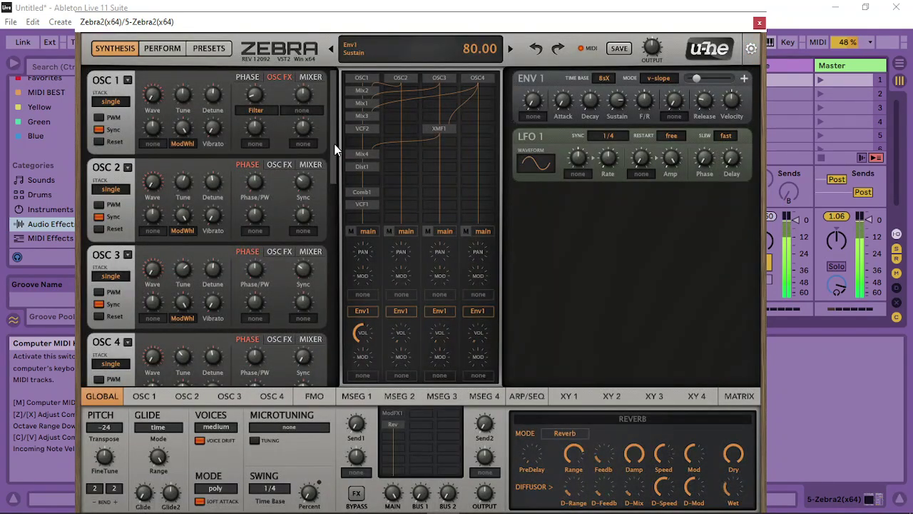
Examine the COMB 1 module's damping and modulation settings, and close the Zebra2 editor.
{"action": "left_click_drag", "start_coordinate": [335, 150], "coordinate": [358, 283]}
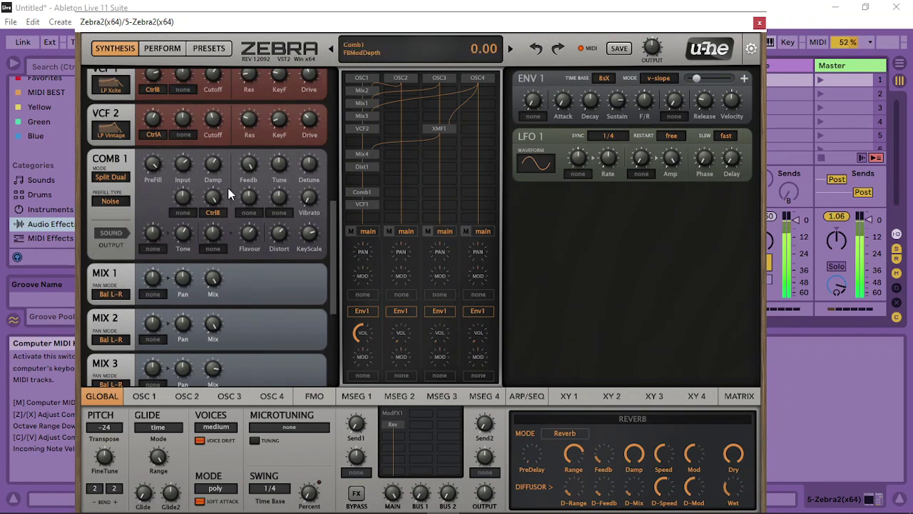
{"action": "left_click_drag", "start_coordinate": [218, 251], "coordinate": [221, 244]}
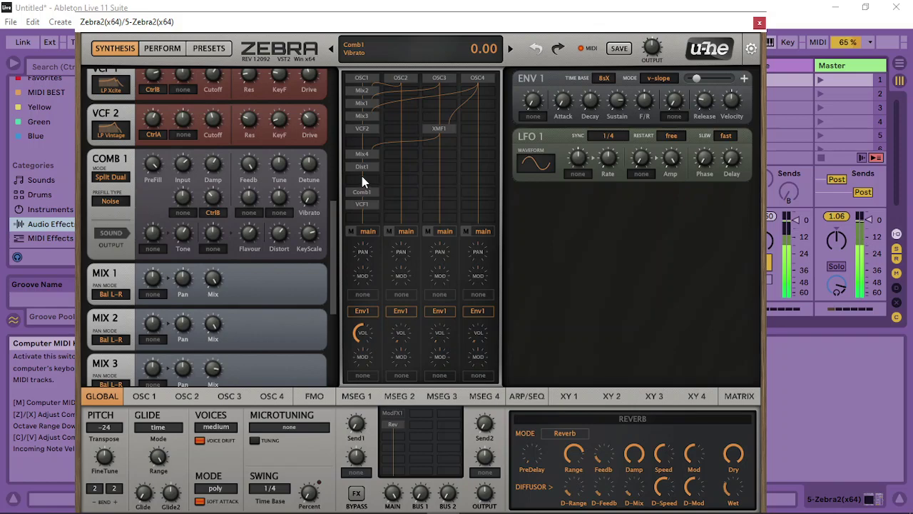
{"action": "left_click", "coordinate": [759, 23]}
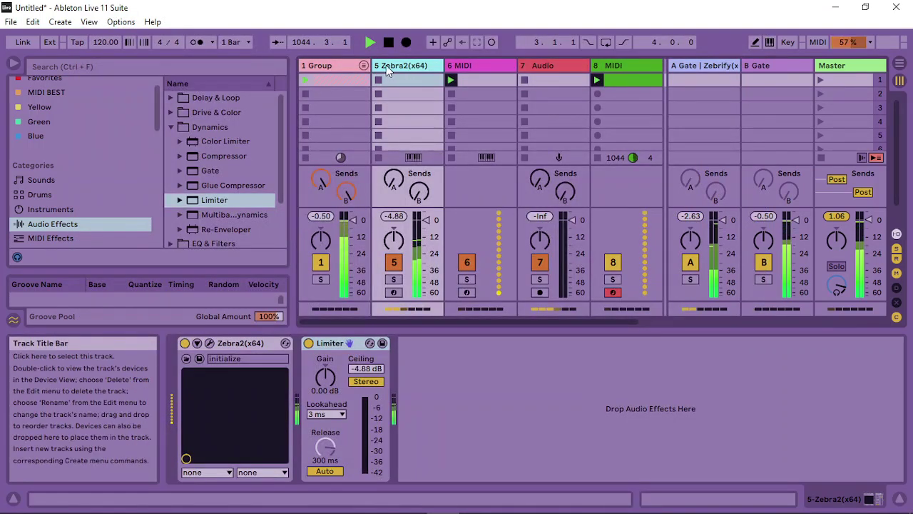
Reopen Reaktor 6 FX on track 7 and spread out the Binary Gate, second Util MIDI Out and envelope 9 blocks in the structure.
{"action": "left_click", "coordinate": [571, 62]}
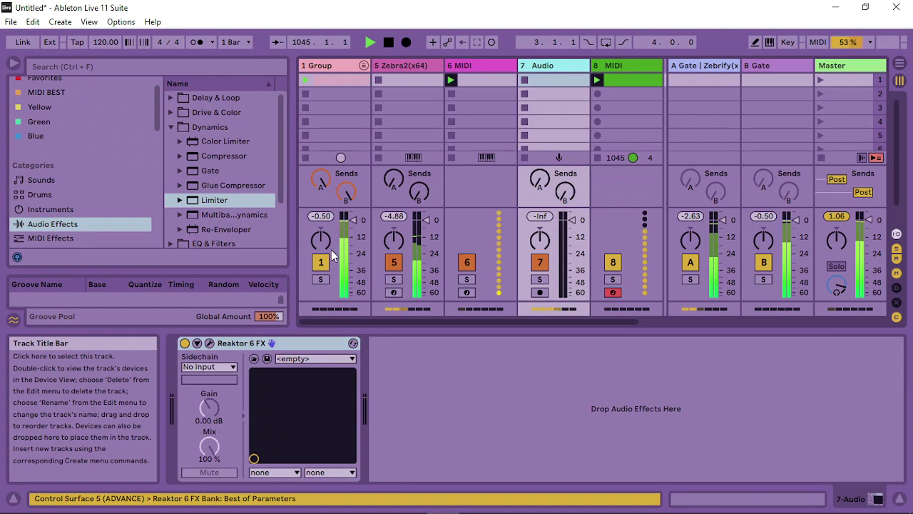
{"action": "left_click", "coordinate": [209, 343]}
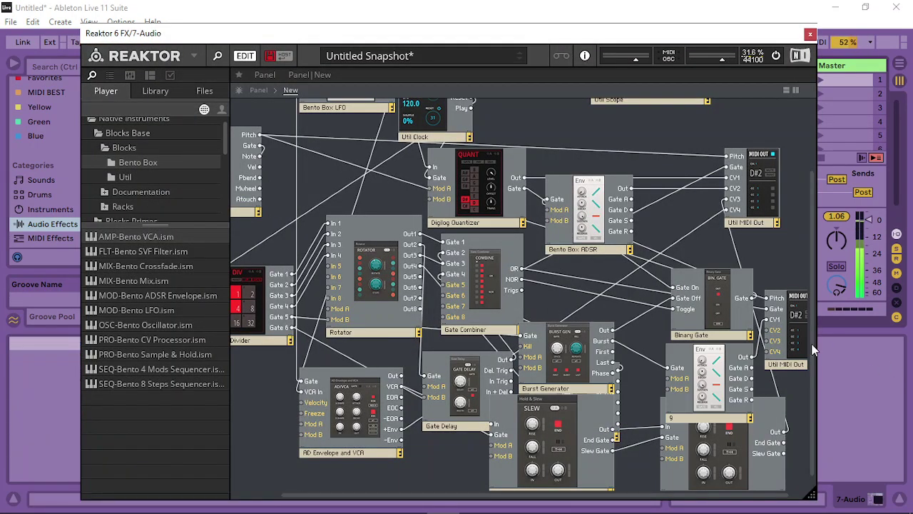
{"action": "left_click_drag", "start_coordinate": [727, 327], "coordinate": [631, 319]}
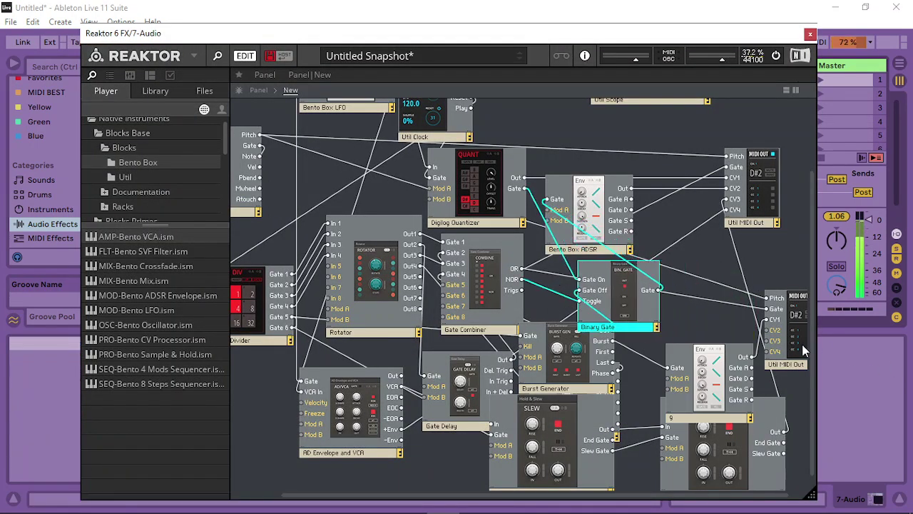
{"action": "left_click_drag", "start_coordinate": [799, 365], "coordinate": [777, 328]}
{"action": "left_click_drag", "start_coordinate": [696, 402], "coordinate": [667, 372]}
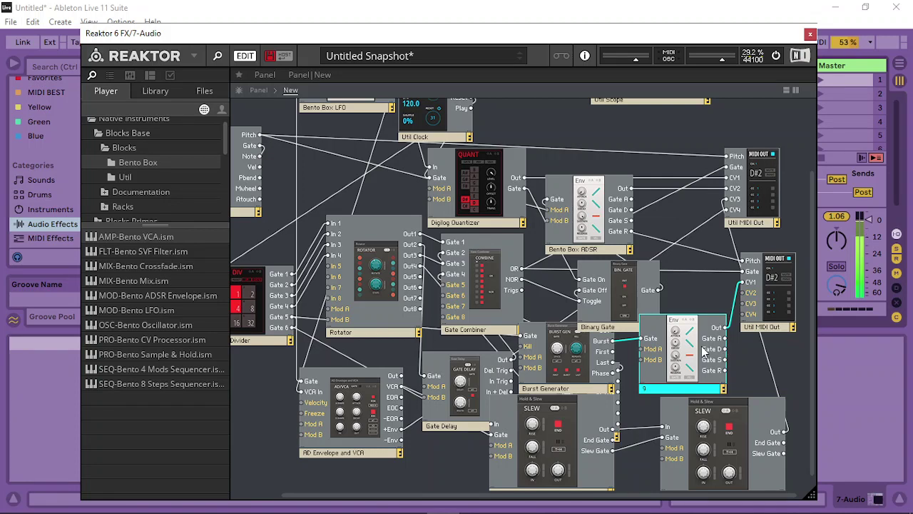
In the panel view, move the envelope block named 9 to the upper row beside Util MIDI Out.
{"action": "left_click", "coordinate": [258, 91]}
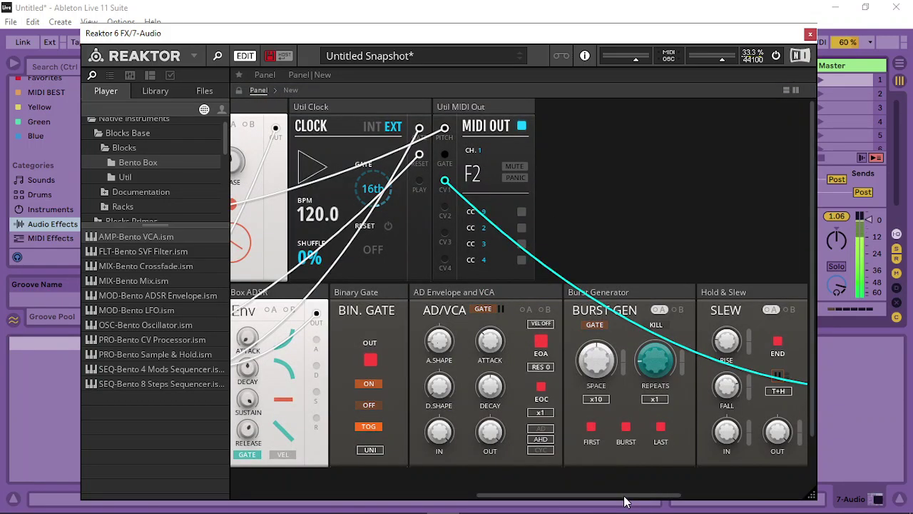
{"action": "left_click_drag", "start_coordinate": [624, 501], "coordinate": [782, 502]}
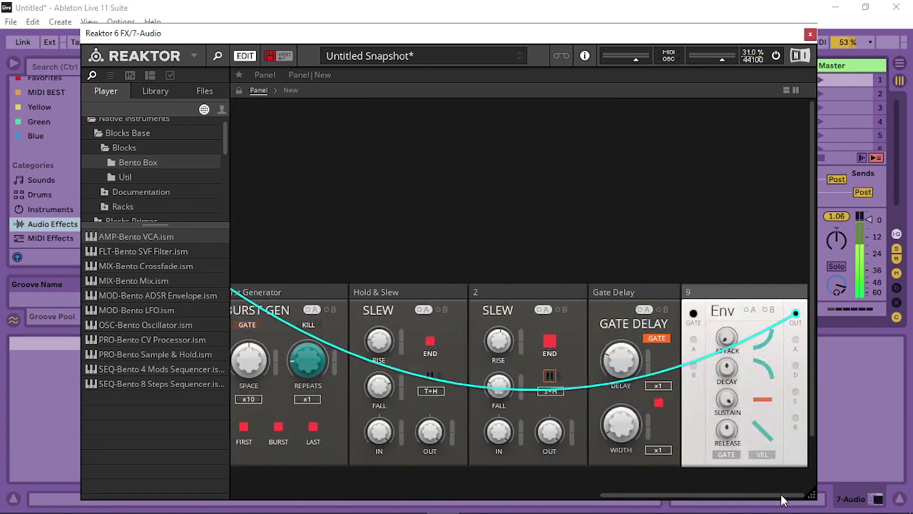
{"action": "mouse_move", "coordinate": [731, 382]}
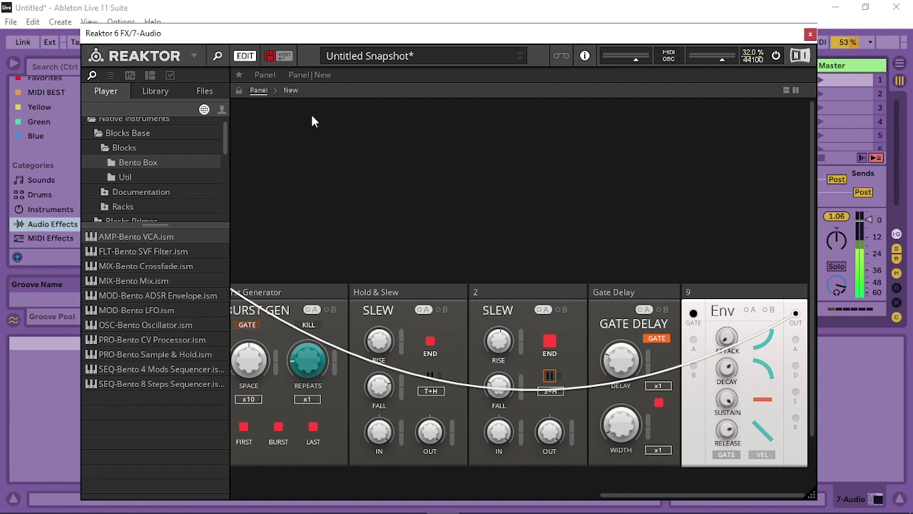
{"action": "left_click_drag", "start_coordinate": [696, 294], "coordinate": [232, 296]}
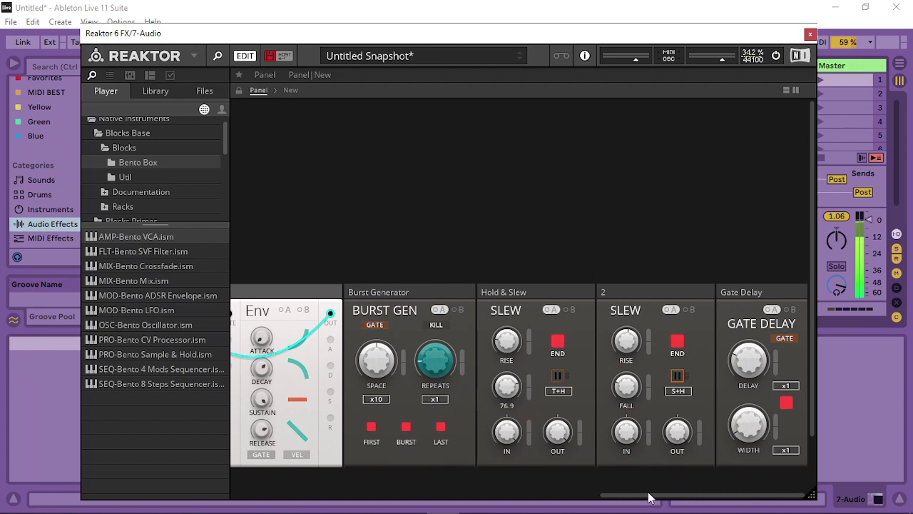
{"action": "left_click_drag", "start_coordinate": [649, 497], "coordinate": [486, 492]}
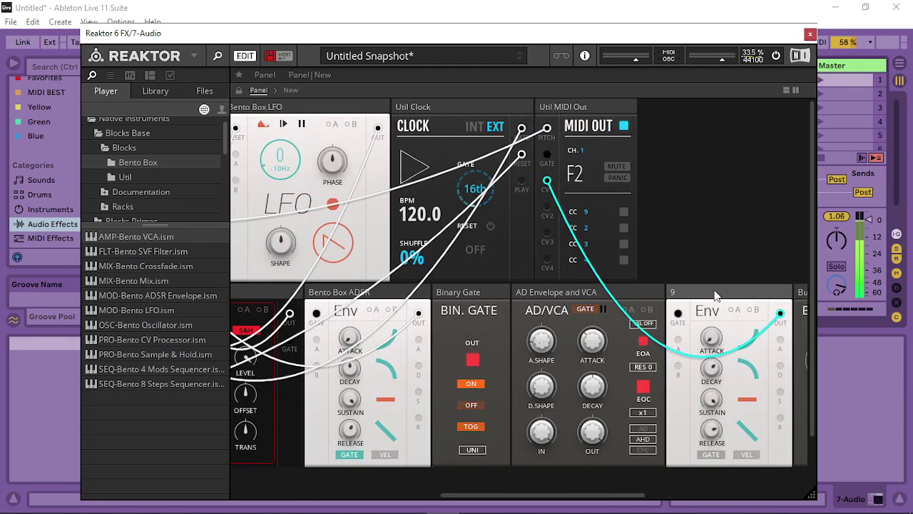
{"action": "left_click_drag", "start_coordinate": [716, 295], "coordinate": [691, 113]}
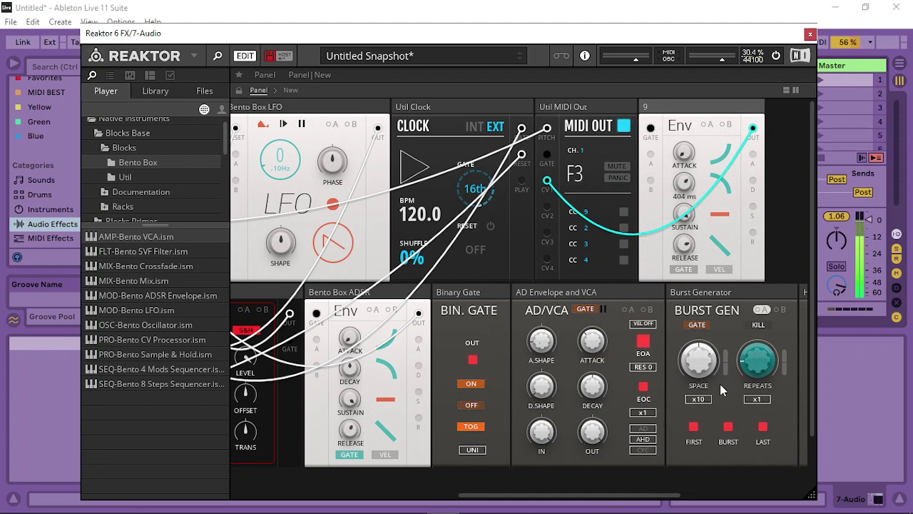
Lower the Burst Generator's Space and set its Repeats multiplier to x2.
{"action": "mouse_move", "coordinate": [700, 375]}
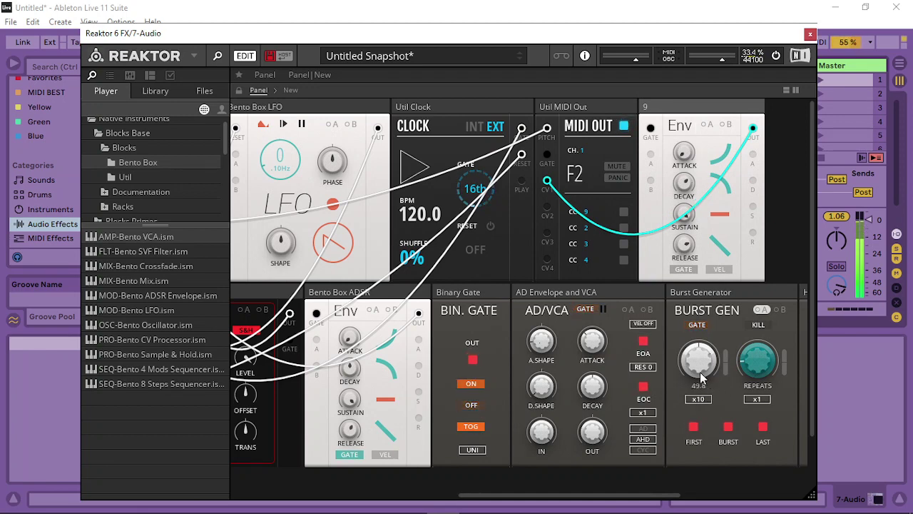
{"action": "left_click_drag", "start_coordinate": [700, 378], "coordinate": [689, 485]}
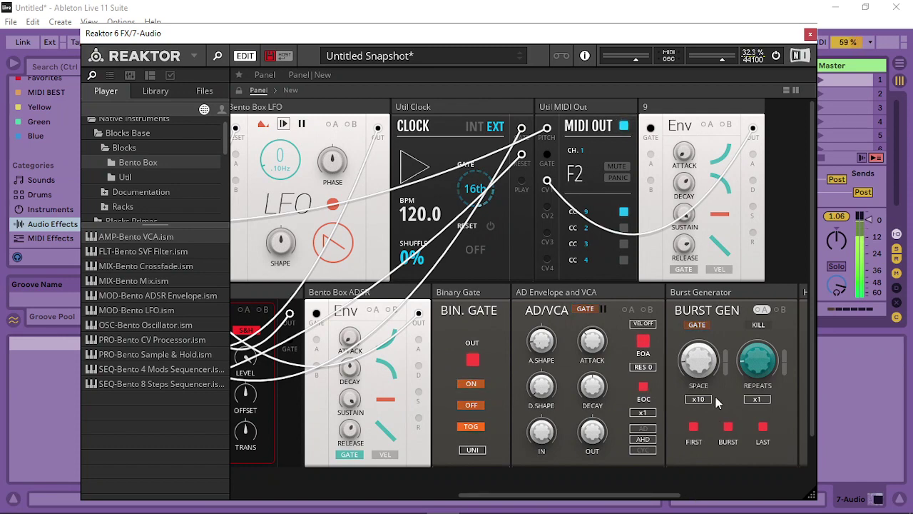
{"action": "mouse_move", "coordinate": [710, 350]}
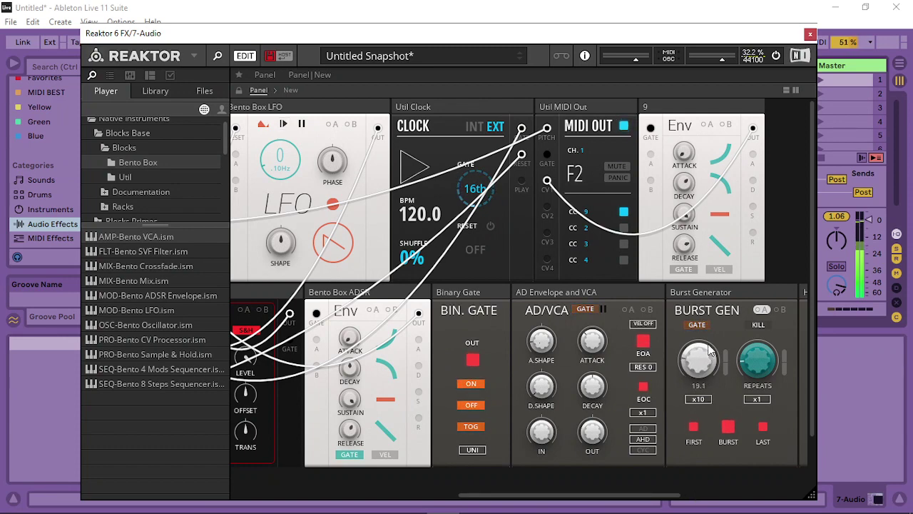
{"action": "left_click_drag", "start_coordinate": [710, 350], "coordinate": [712, 366]}
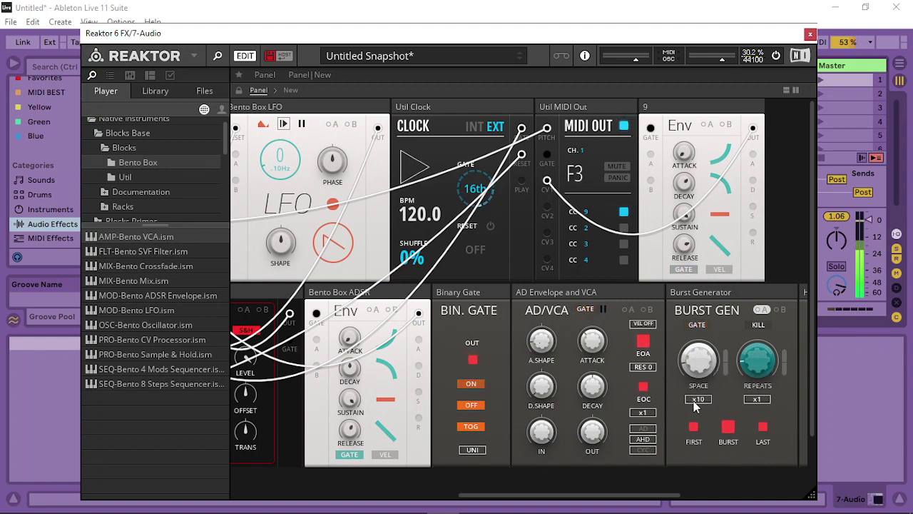
{"action": "left_click", "coordinate": [766, 399]}
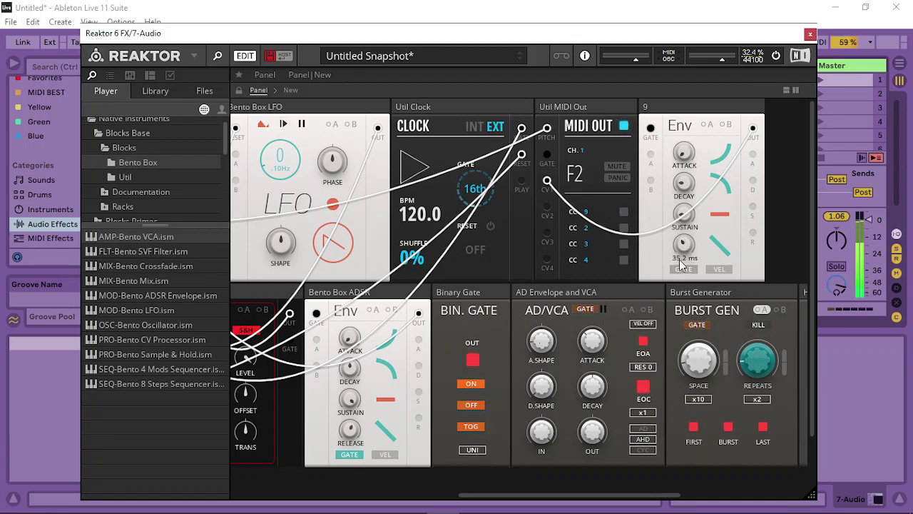
In the structure, duplicate the Hold & Slew block named 2 and place the copy near the second Util MIDI Out.
{"action": "left_click", "coordinate": [290, 90]}
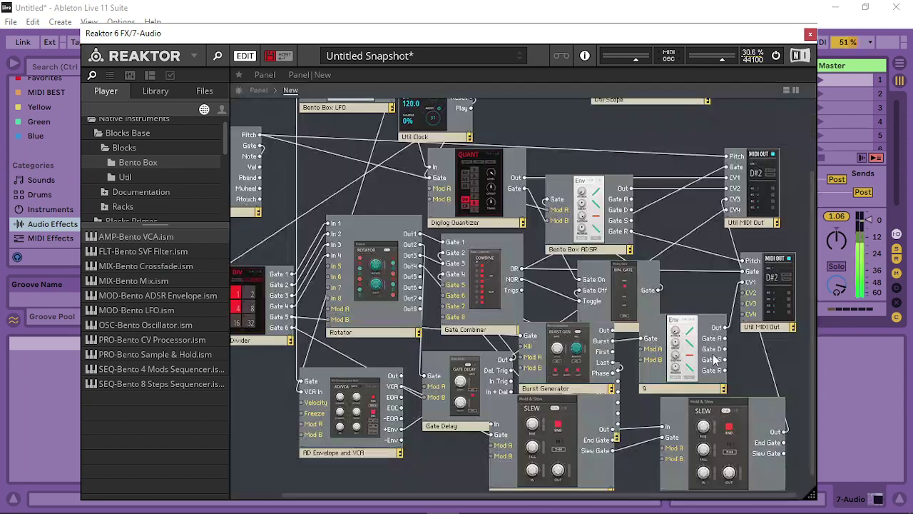
{"action": "left_click", "coordinate": [690, 375]}
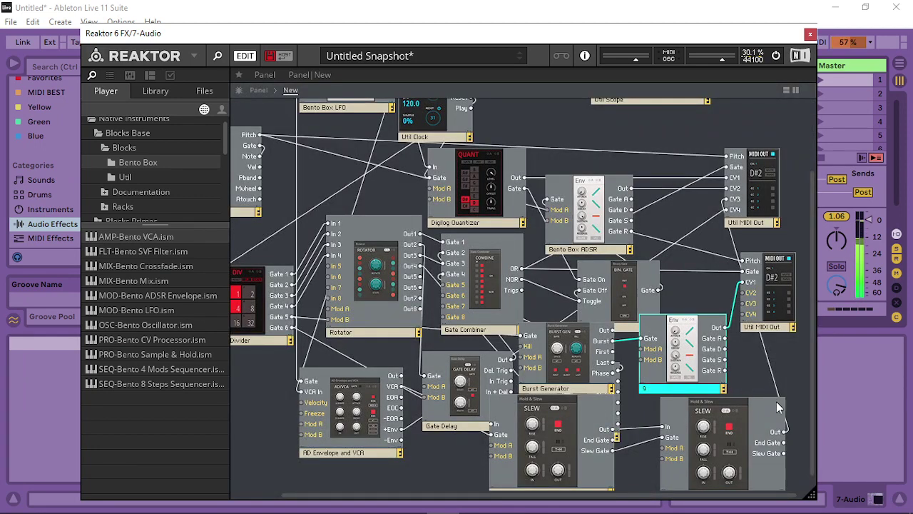
{"action": "scroll", "coordinate": [696, 388], "scroll_direction": "down", "scroll_amount": 1}
{"action": "left_click", "coordinate": [730, 444]}
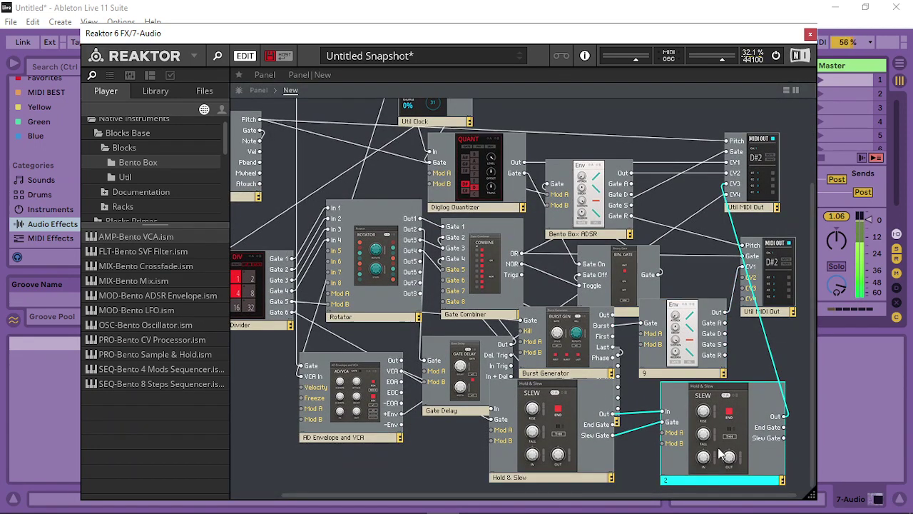
{"action": "left_click_drag", "start_coordinate": [750, 426], "coordinate": [803, 348]}
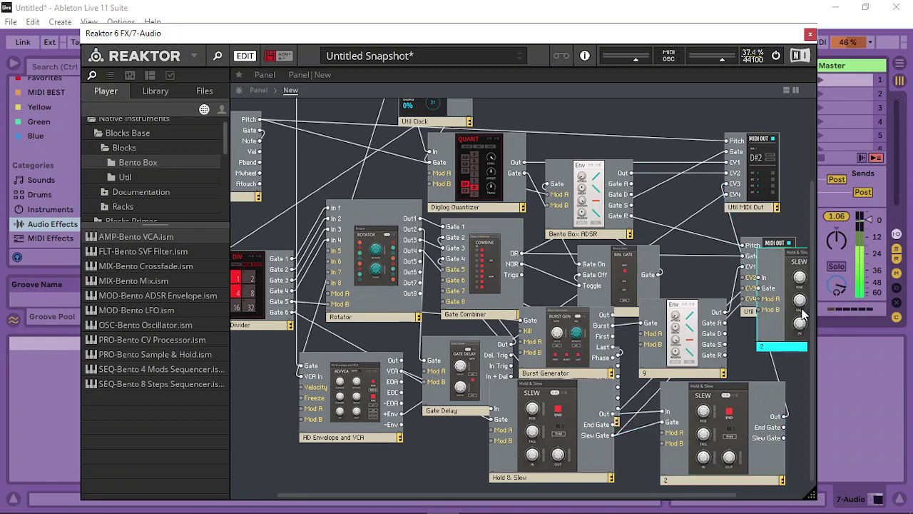
{"action": "left_click", "coordinate": [774, 358]}
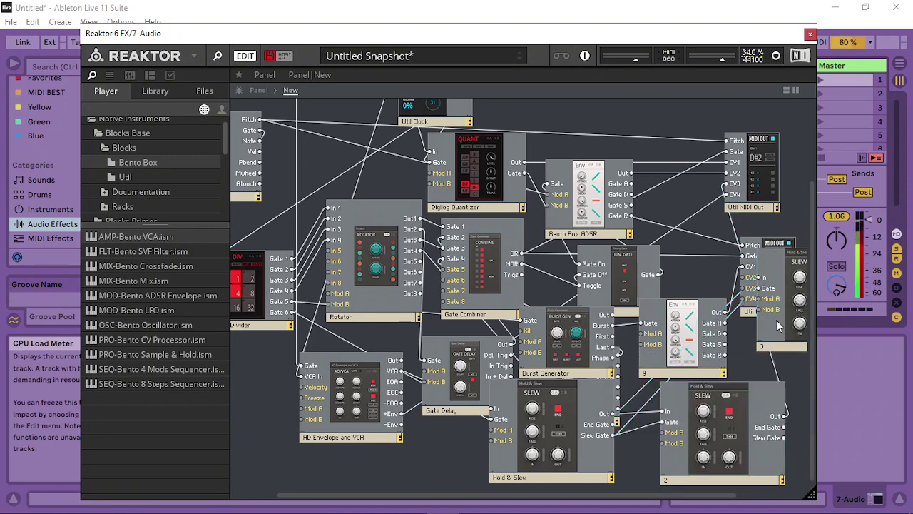
Wire envelope 9's output through slew block 3 into CV1 of the second Util MIDI Out, gating the slew from the divider's Gate 2.
{"action": "left_click_drag", "start_coordinate": [776, 319], "coordinate": [783, 355]}
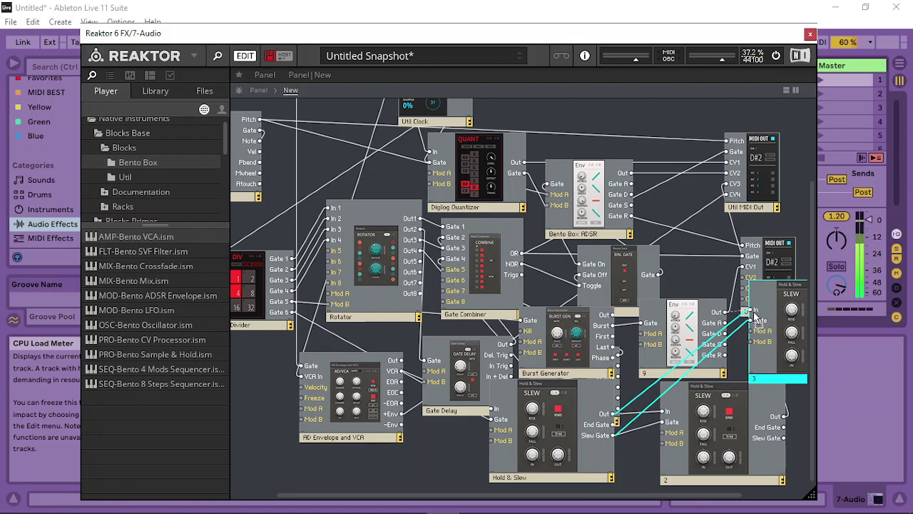
{"action": "left_click_drag", "start_coordinate": [755, 316], "coordinate": [783, 334]}
{"action": "left_click_drag", "start_coordinate": [566, 457], "coordinate": [555, 459]}
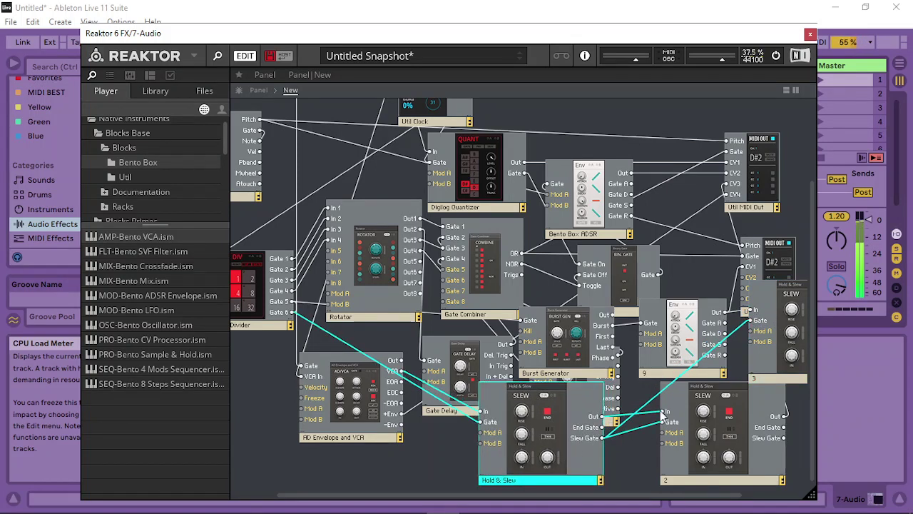
{"action": "left_click_drag", "start_coordinate": [791, 355], "coordinate": [775, 360]}
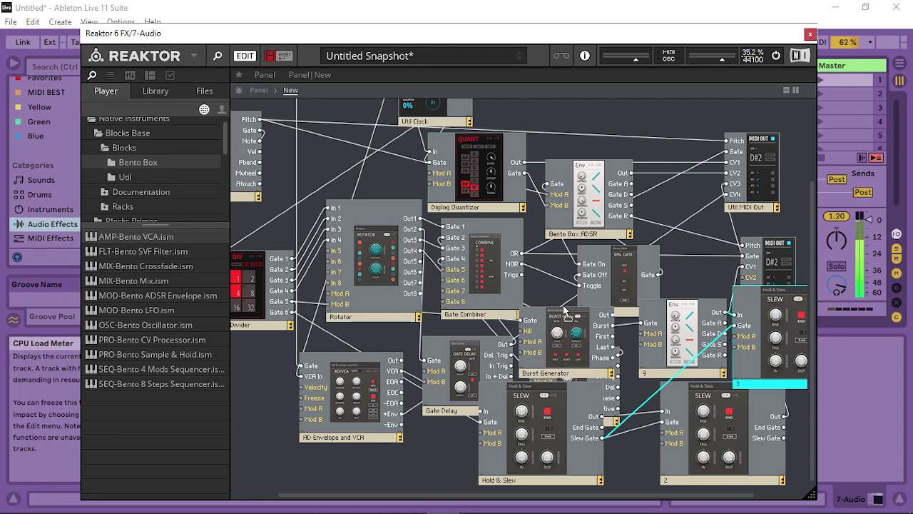
{"action": "left_click_drag", "start_coordinate": [747, 336], "coordinate": [652, 383]}
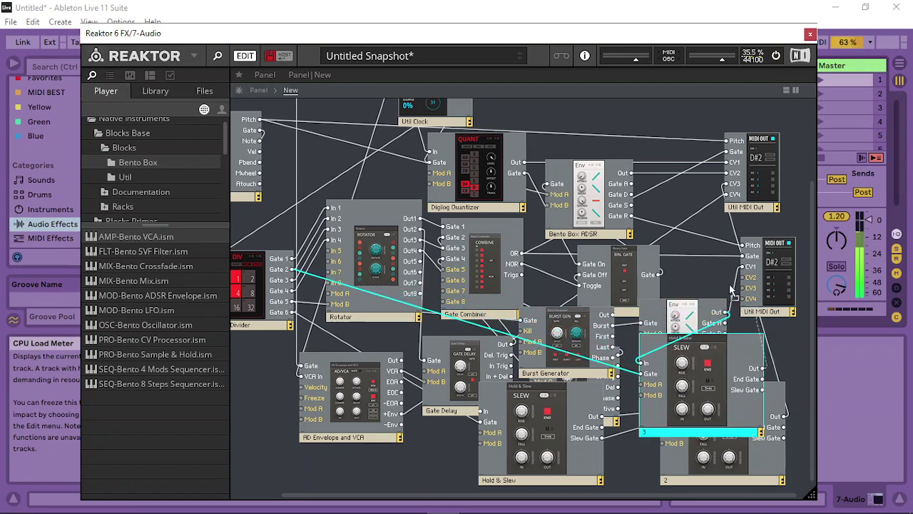
{"action": "left_click_drag", "start_coordinate": [708, 406], "coordinate": [722, 391]}
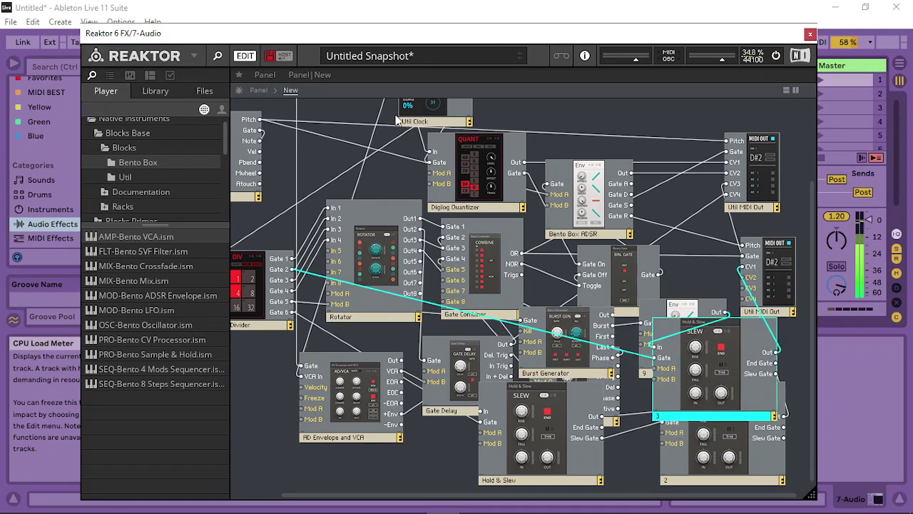
In the panel view, adjust slew block 3's Rise and Fall and switch its hold mode to S+H.
{"action": "left_click", "coordinate": [264, 93]}
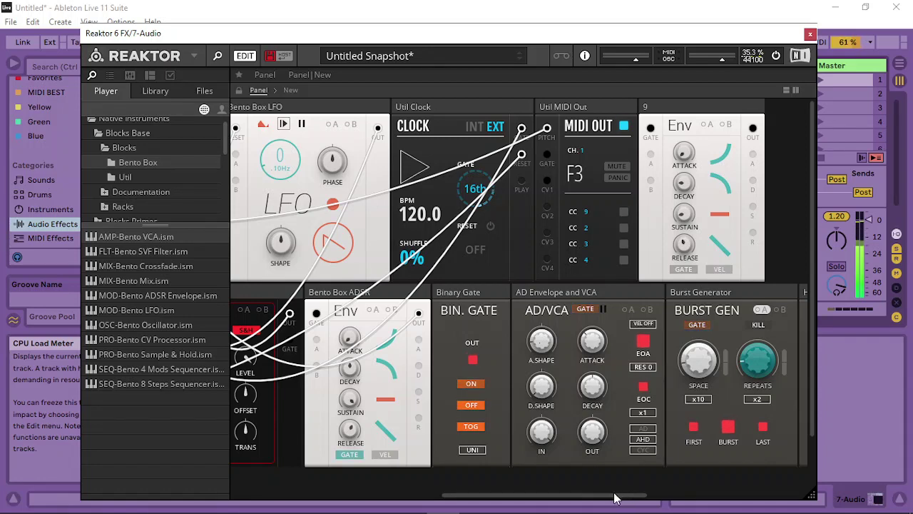
{"action": "left_click_drag", "start_coordinate": [612, 498], "coordinate": [776, 490]}
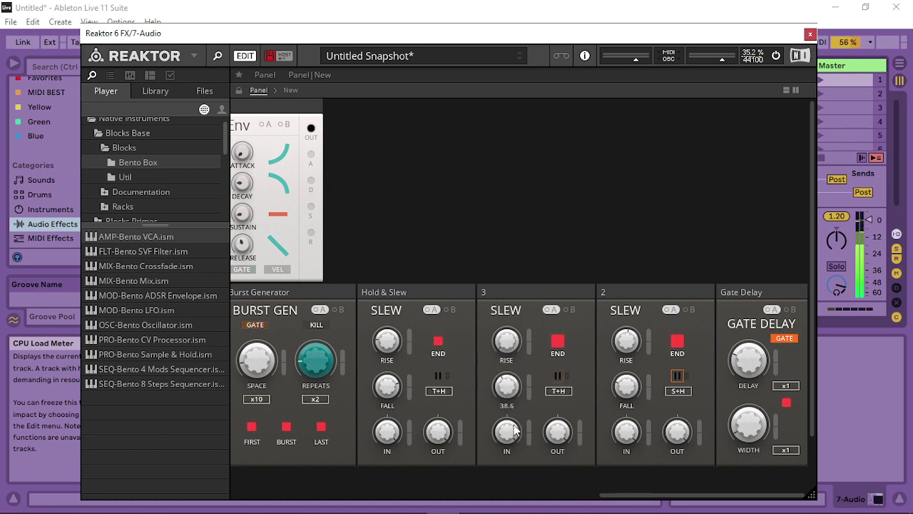
{"action": "left_click_drag", "start_coordinate": [514, 423], "coordinate": [530, 405]}
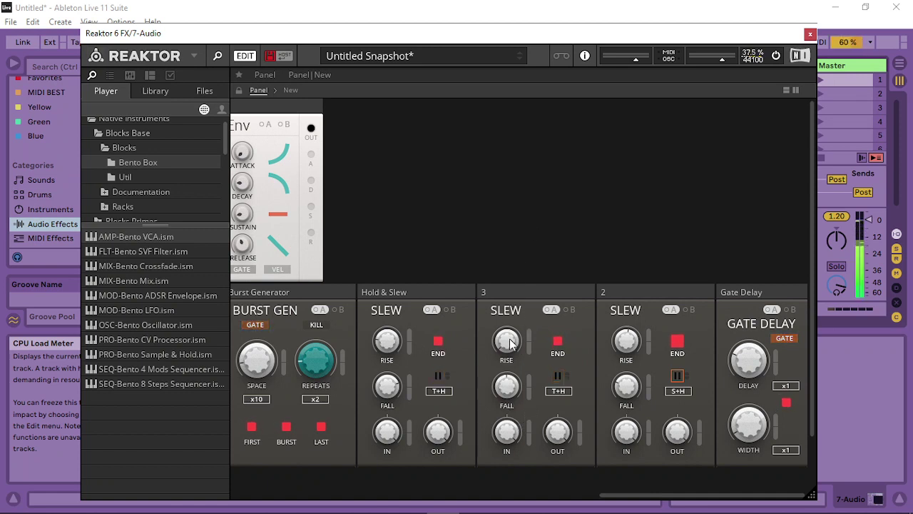
{"action": "left_click_drag", "start_coordinate": [510, 343], "coordinate": [521, 235]}
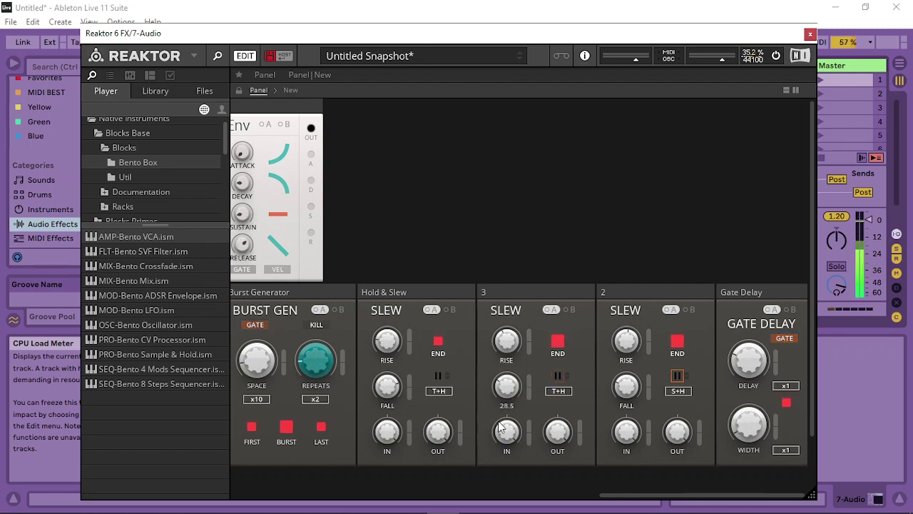
{"action": "left_click_drag", "start_coordinate": [507, 386], "coordinate": [519, 293]}
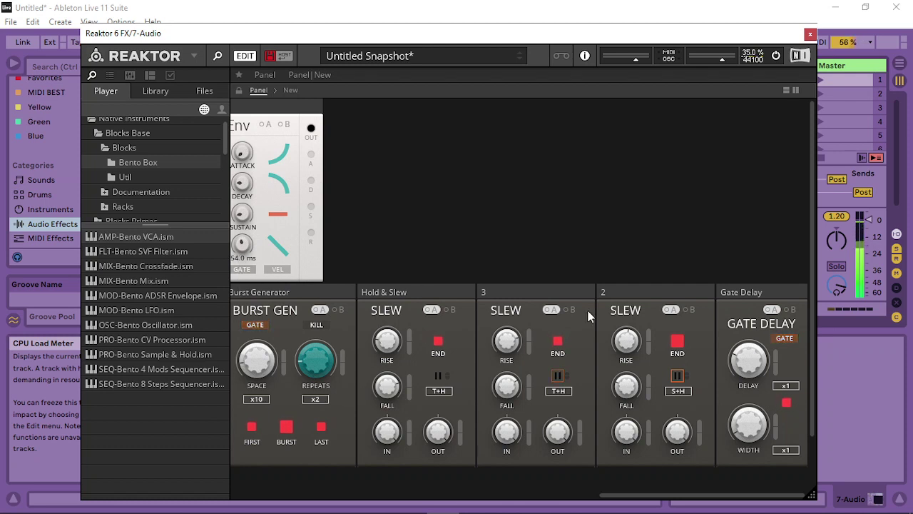
{"action": "left_click", "coordinate": [556, 389]}
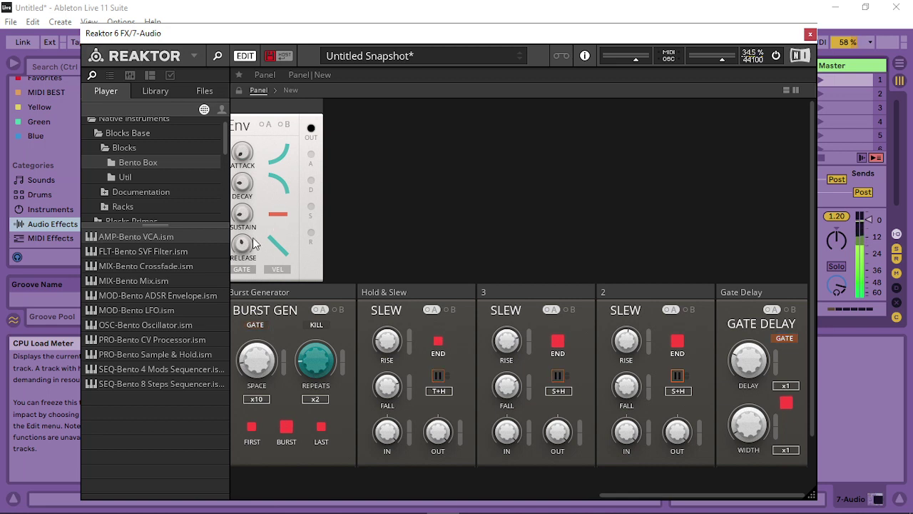
Set the upper envelope's Release to about 159 ms, readjust slew block 3's Rise and Fall, and close the Reaktor window.
{"action": "left_click_drag", "start_coordinate": [254, 243], "coordinate": [250, 274]}
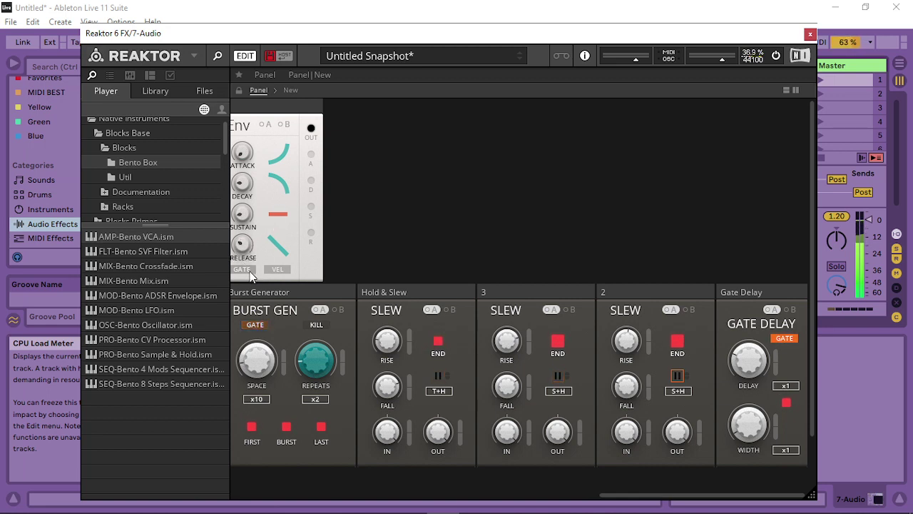
{"action": "left_click_drag", "start_coordinate": [244, 244], "coordinate": [276, 234]}
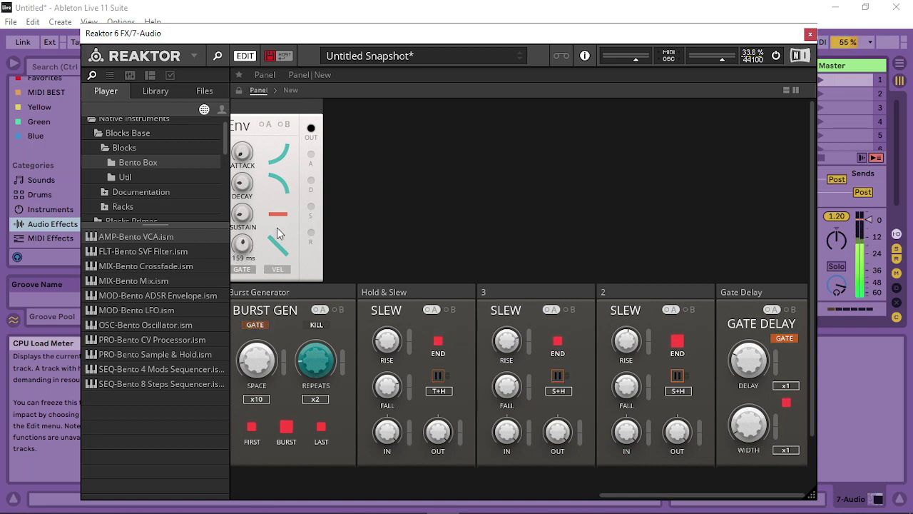
{"action": "left_click_drag", "start_coordinate": [505, 341], "coordinate": [525, 398]}
{"action": "left_click_drag", "start_coordinate": [532, 393], "coordinate": [515, 408]}
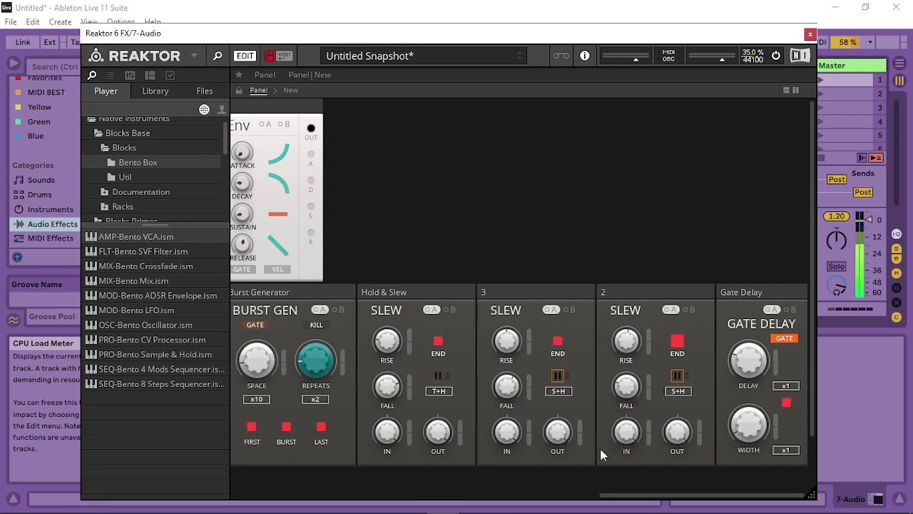
{"action": "left_click_drag", "start_coordinate": [650, 493], "coordinate": [671, 449]}
{"action": "left_click", "coordinate": [810, 33]}
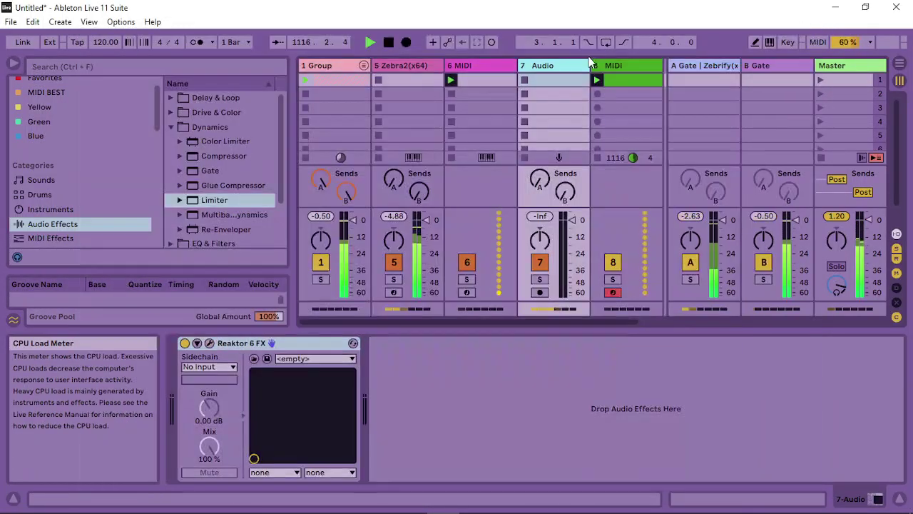
Add a Hybrid Reverb after the Limiter on the Zebra2 track and set its algorithm Decay to 1.96 s.
{"action": "left_click", "coordinate": [407, 67]}
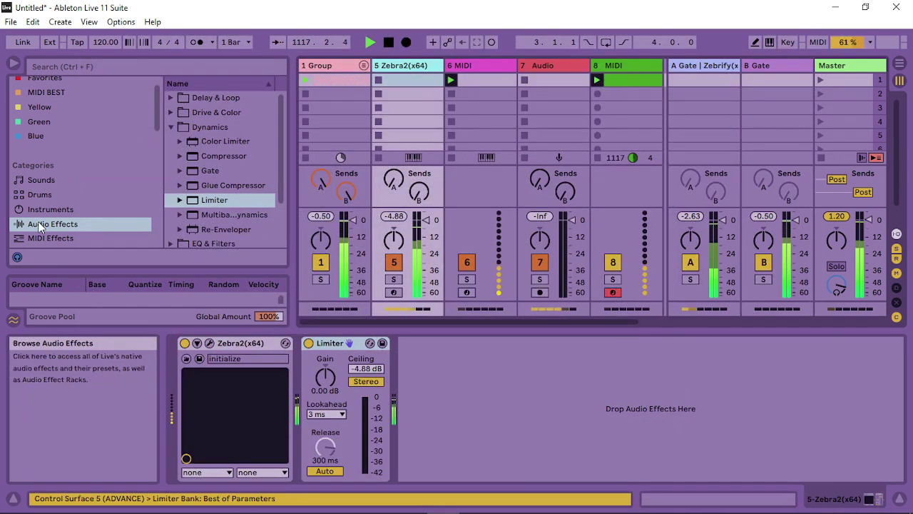
{"action": "left_click", "coordinate": [170, 126]}
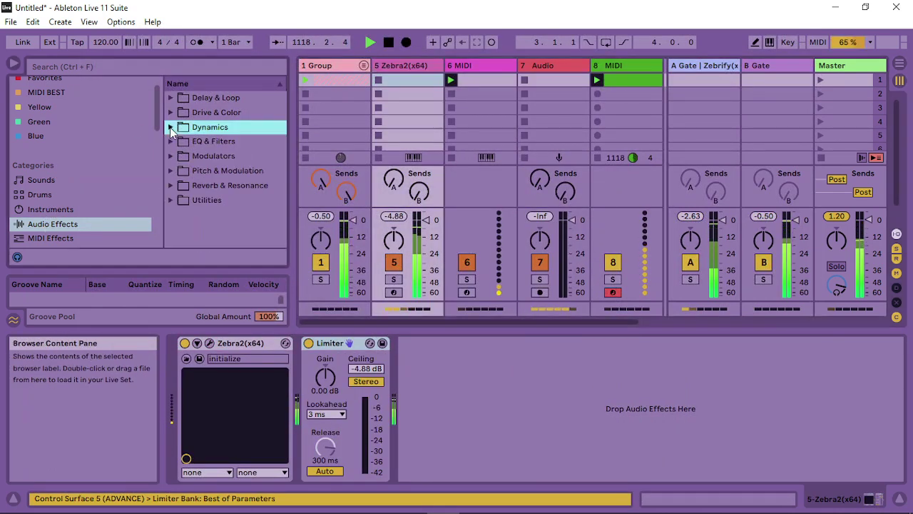
{"action": "left_click", "coordinate": [170, 186]}
{"action": "scroll", "coordinate": [213, 220], "scroll_direction": "down", "scroll_amount": 2}
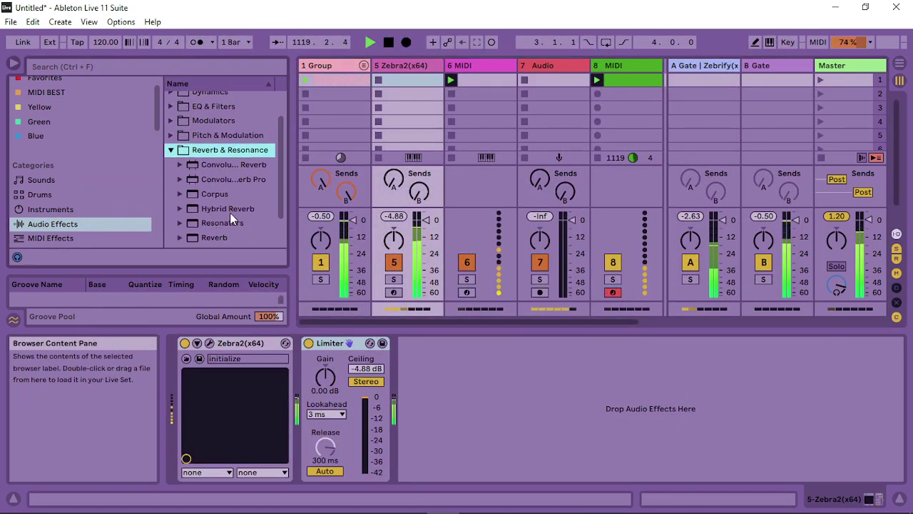
{"action": "mouse_move", "coordinate": [228, 209]}
{"action": "left_mouse_down"}
{"action": "mouse_move", "coordinate": [484, 345]}
{"action": "mouse_move", "coordinate": [505, 440]}
{"action": "mouse_move", "coordinate": [507, 421]}
{"action": "left_mouse_up"}
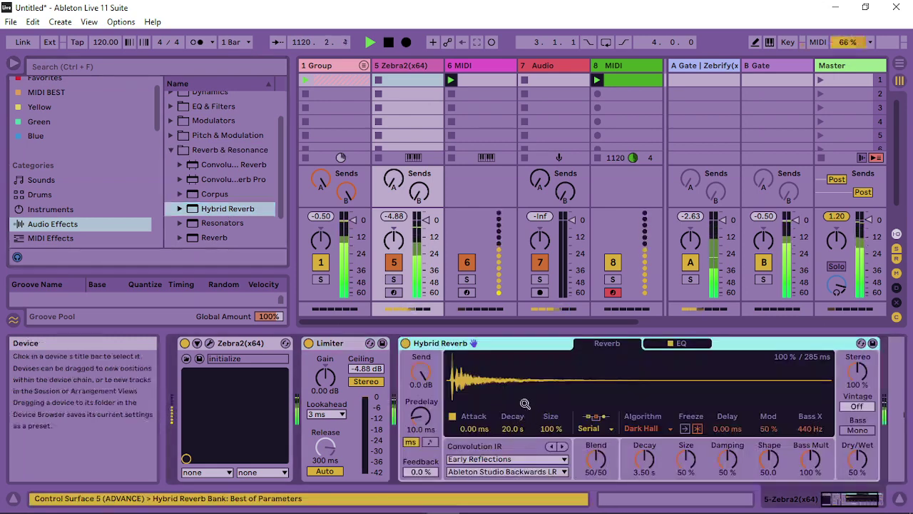
{"action": "left_click_drag", "start_coordinate": [646, 458], "coordinate": [646, 485]}
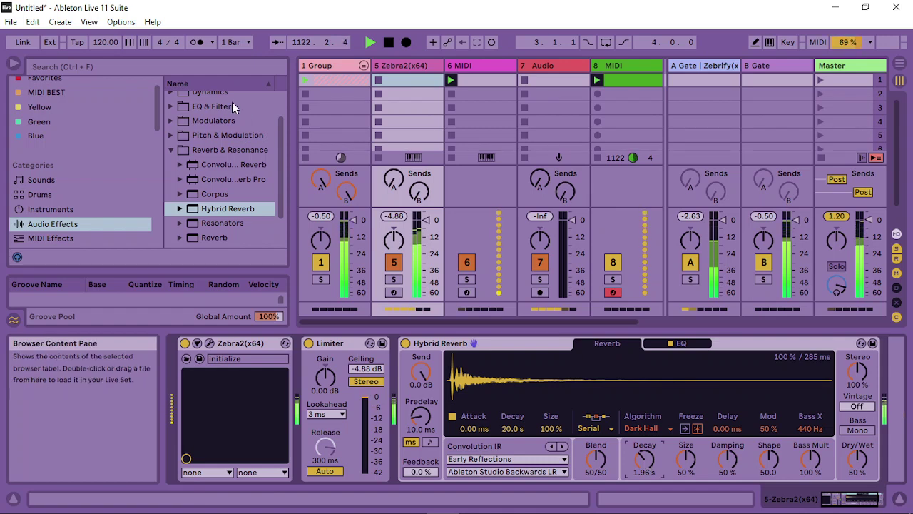
Add a Compressor after the Hybrid Reverb and group both devices into an Audio Effect Rack.
{"action": "left_click", "coordinate": [169, 95]}
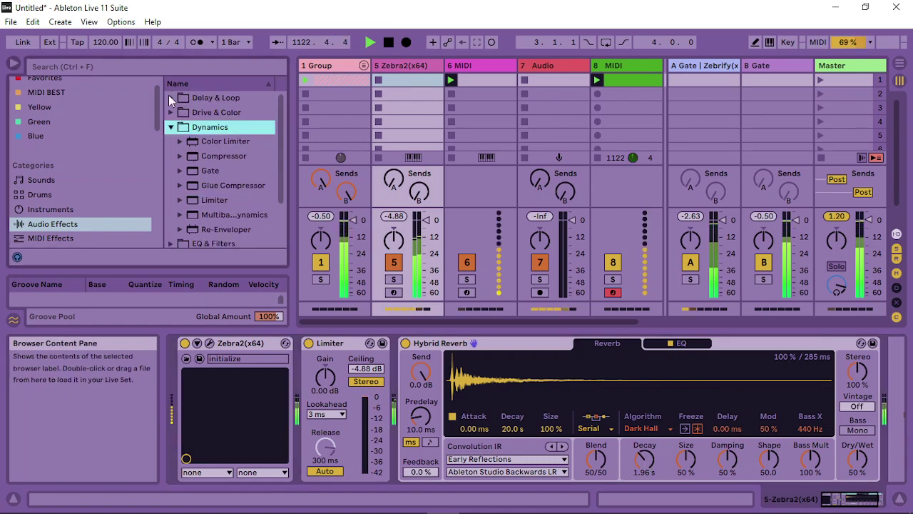
{"action": "left_click", "coordinate": [221, 157]}
{"action": "left_click_drag", "start_coordinate": [860, 350], "coordinate": [853, 404]}
{"action": "left_click", "coordinate": [235, 343]}
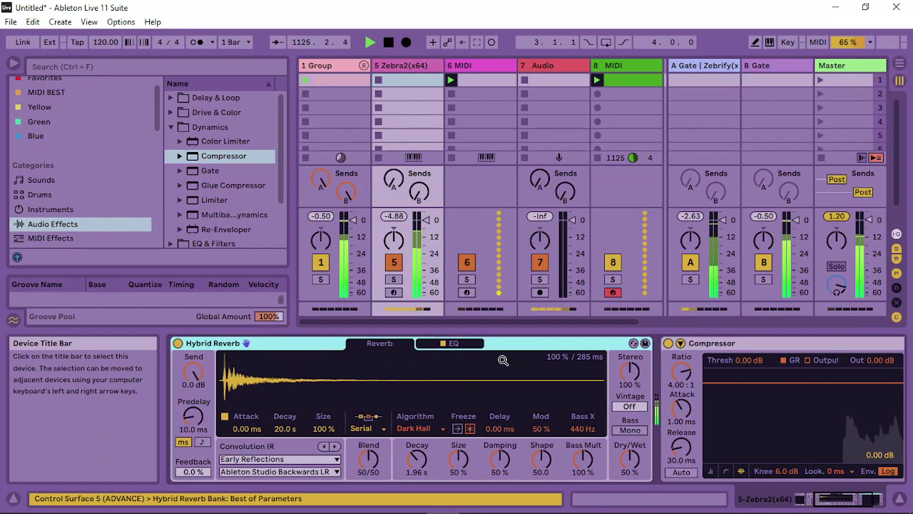
{"action": "right_click", "coordinate": [784, 340]}
{"action": "left_click", "coordinate": [679, 236]}
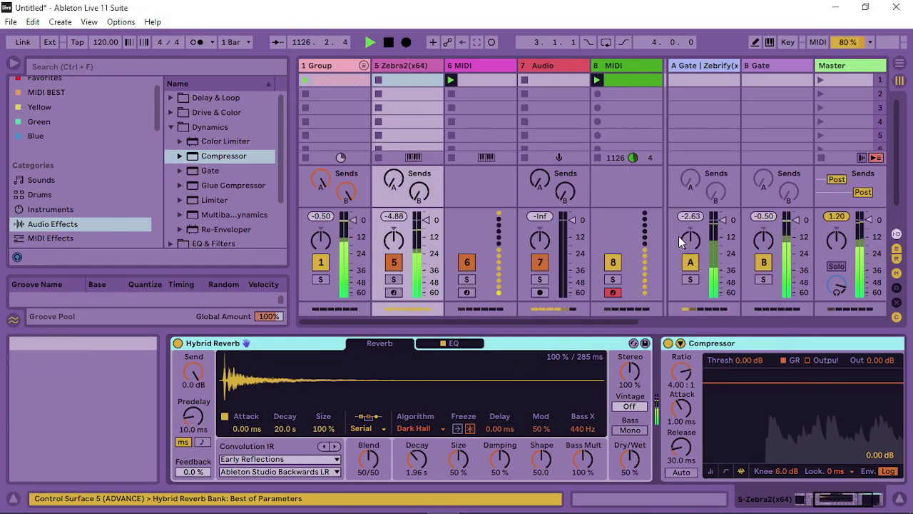
Create a second chain in the Audio Effect Rack and rename it 2.
{"action": "left_click", "coordinate": [179, 382]}
{"action": "right_click", "coordinate": [250, 417]}
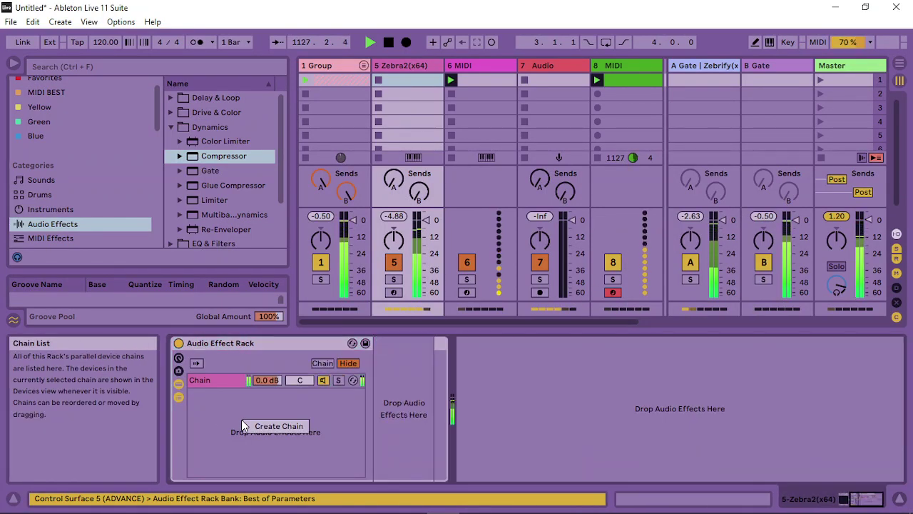
{"action": "left_click", "coordinate": [259, 429]}
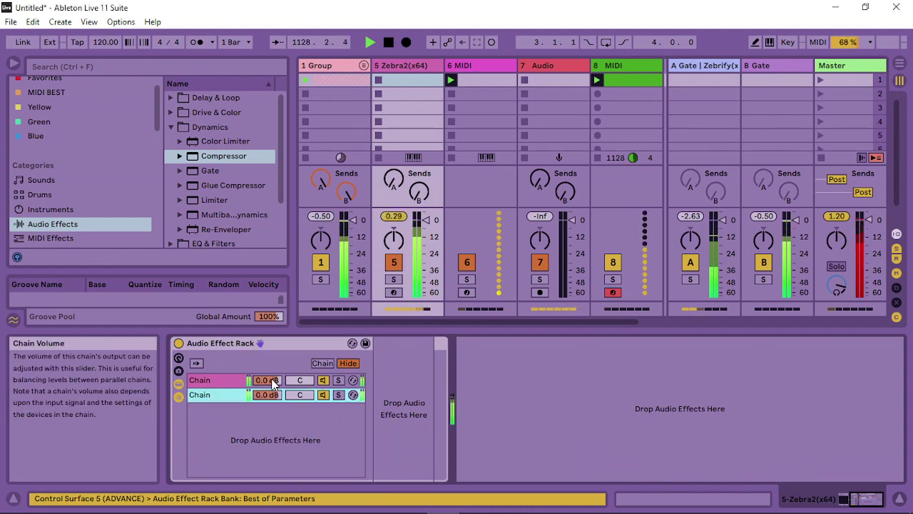
{"action": "left_click", "coordinate": [218, 395]}
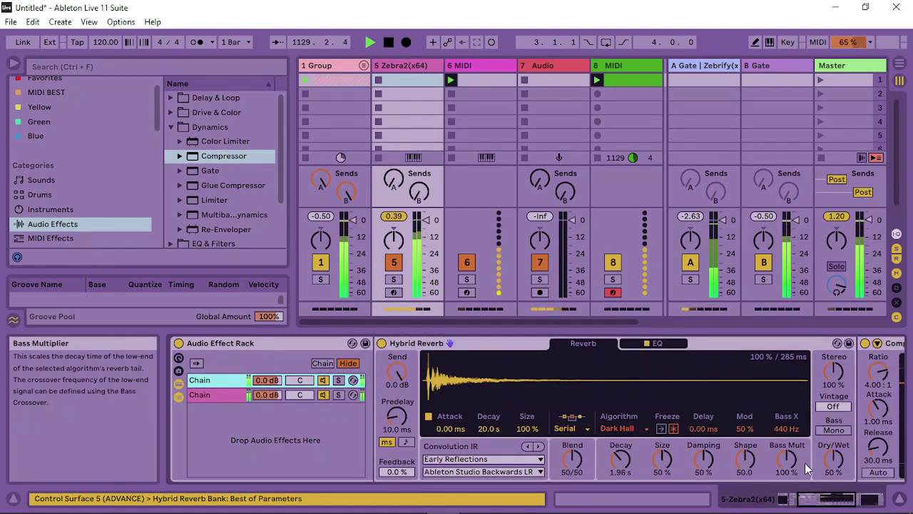
{"action": "left_click", "coordinate": [211, 399]}
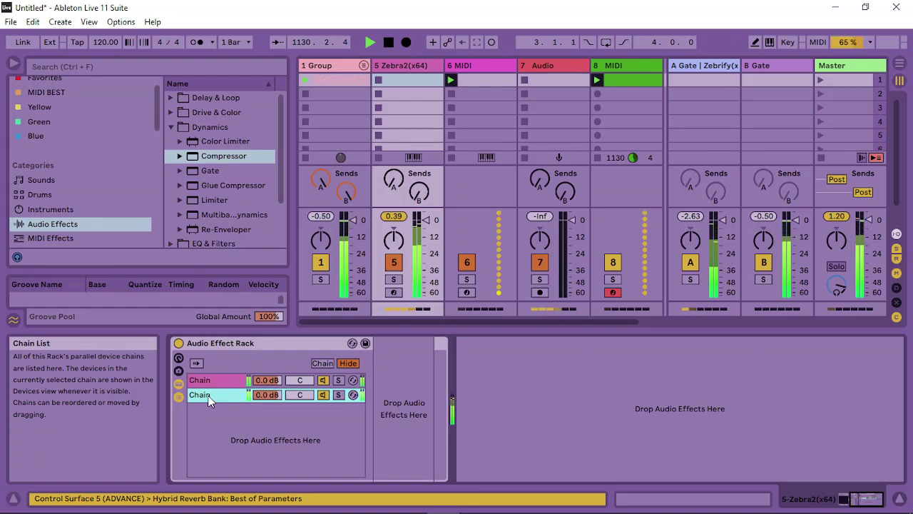
{"action": "key", "text": "ctrl+r"}
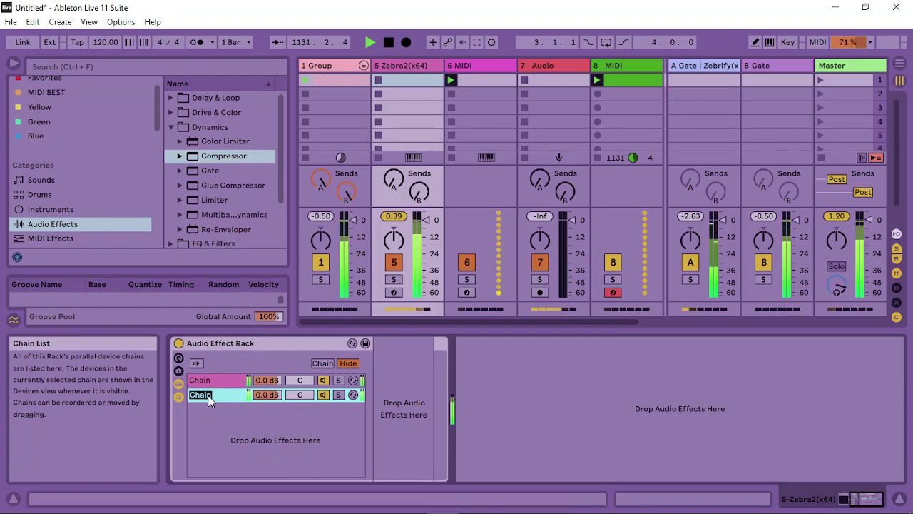
{"action": "type", "text": "2"}
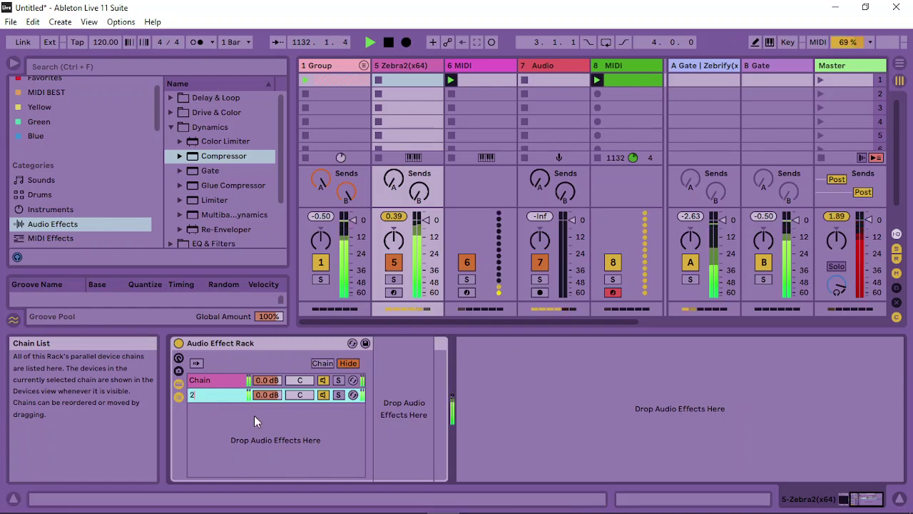
Enable the Compressor's external sidechain in the first rack chain, taking its input from the 5-Zebra2 track at Pre FX.
{"action": "left_click", "coordinate": [228, 379]}
{"action": "left_click_drag", "start_coordinate": [835, 497], "coordinate": [850, 500]}
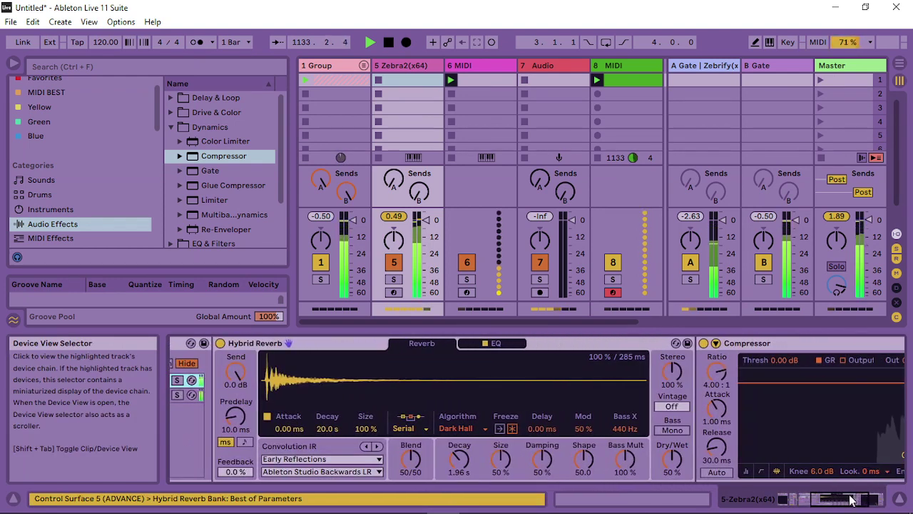
{"action": "left_click", "coordinate": [716, 343]}
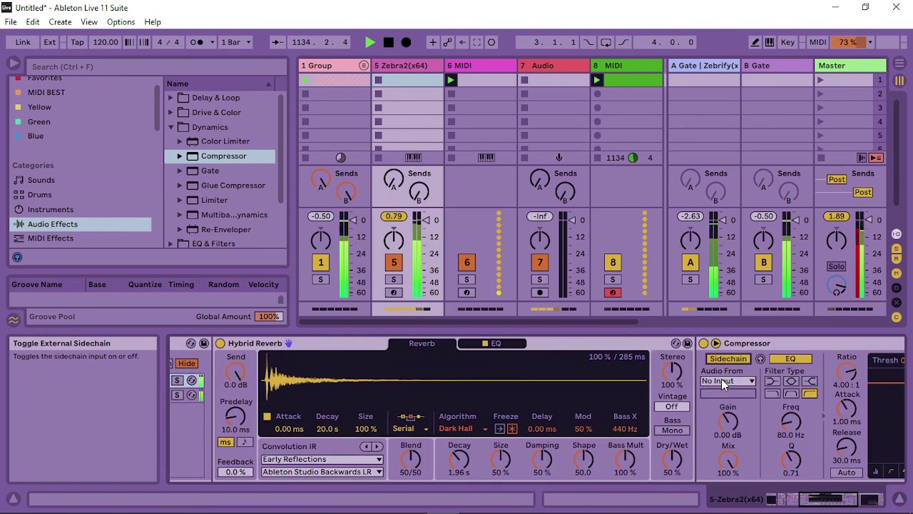
{"action": "left_click", "coordinate": [721, 380]}
{"action": "left_click", "coordinate": [742, 441]}
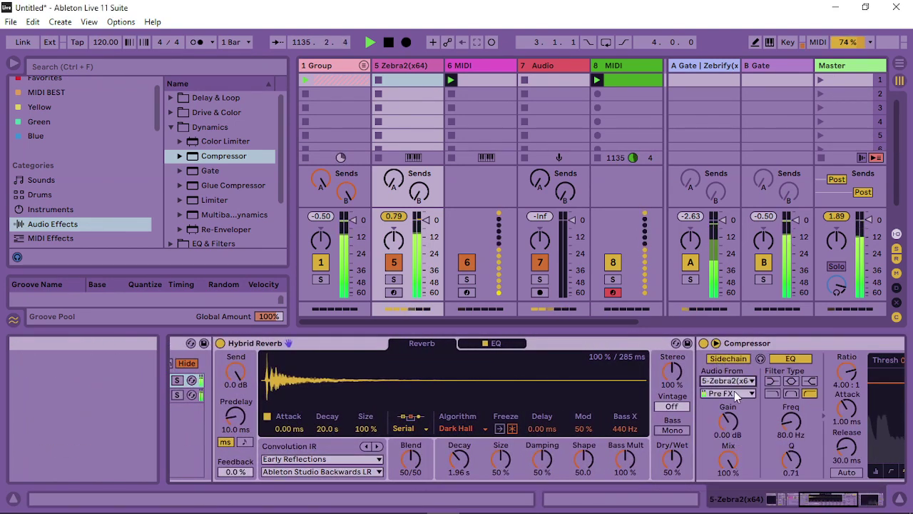
{"action": "left_click", "coordinate": [734, 392]}
{"action": "left_click", "coordinate": [774, 430]}
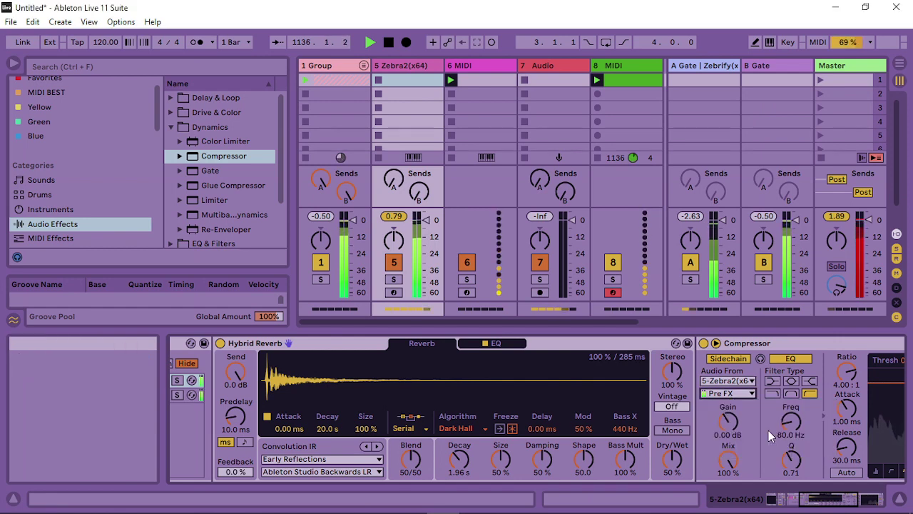
Set the Compressor's threshold to -35.3 dB and release to 280 ms, and add a Limiter after the Audio Effect Rack.
{"action": "left_click", "coordinate": [813, 491]}
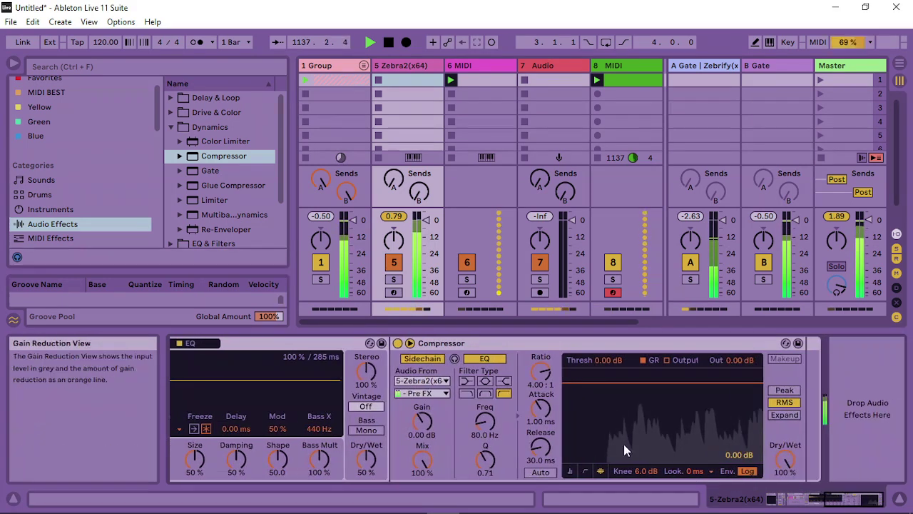
{"action": "left_click", "coordinate": [570, 471]}
{"action": "left_click_drag", "start_coordinate": [589, 367], "coordinate": [540, 421]}
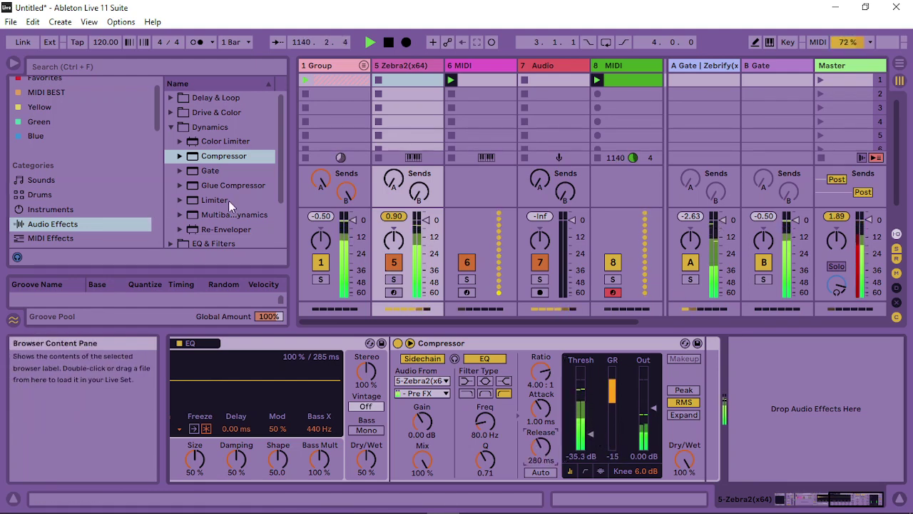
{"action": "left_click_drag", "start_coordinate": [229, 201], "coordinate": [749, 410]}
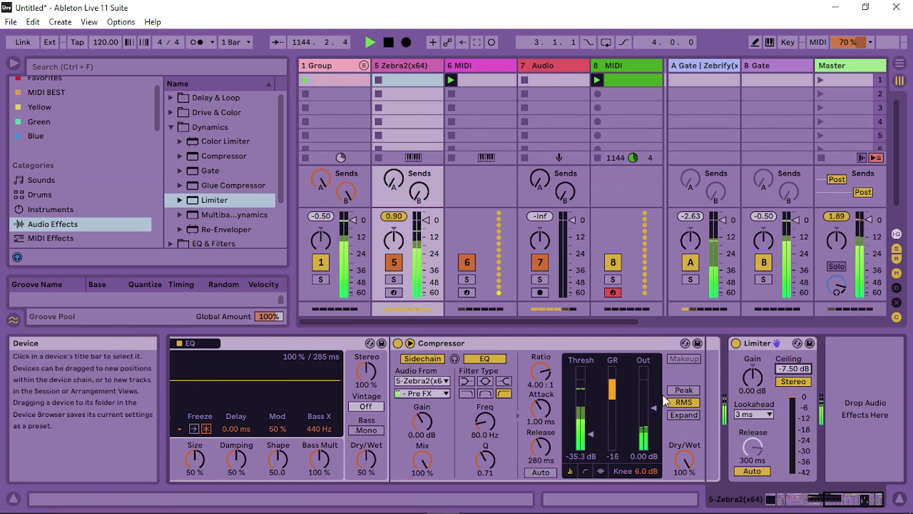
Set the Hybrid Reverb to 100% wet with Extreme vintage and mono bass, and the Compressor to 27.7 ms release and -41.4 dB threshold.
{"action": "left_click_drag", "start_coordinate": [366, 457], "coordinate": [366, 428]}
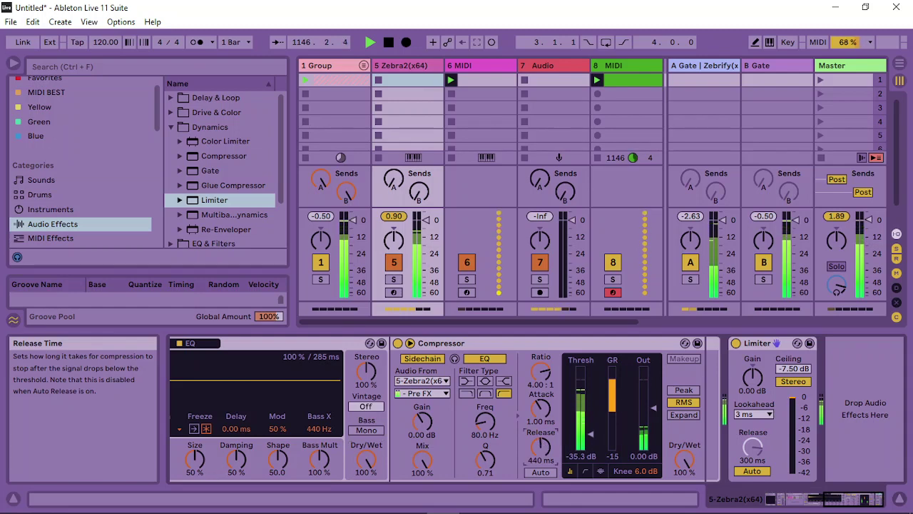
{"action": "left_click_drag", "start_coordinate": [541, 445], "coordinate": [541, 485]}
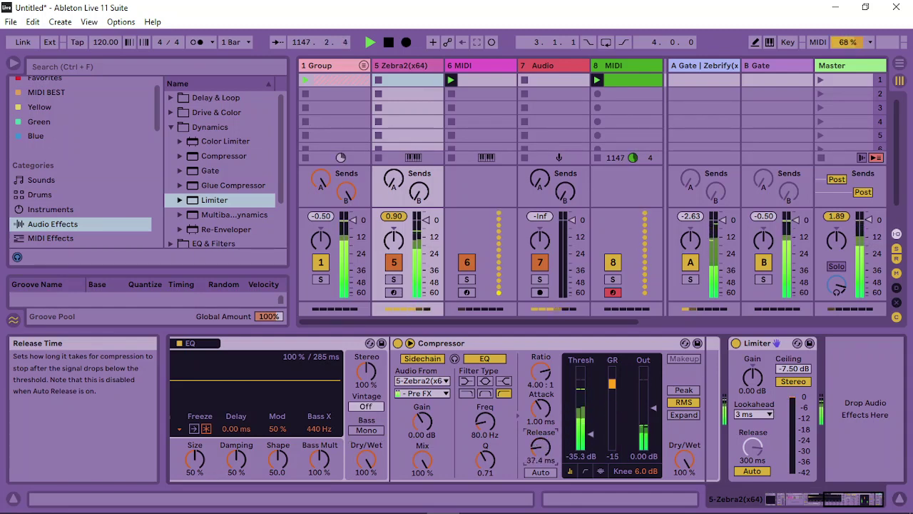
{"action": "mouse_move", "coordinate": [591, 433]}
{"action": "left_mouse_down"}
{"action": "mouse_move", "coordinate": [591, 453]}
{"action": "mouse_move", "coordinate": [590, 437]}
{"action": "left_mouse_up"}
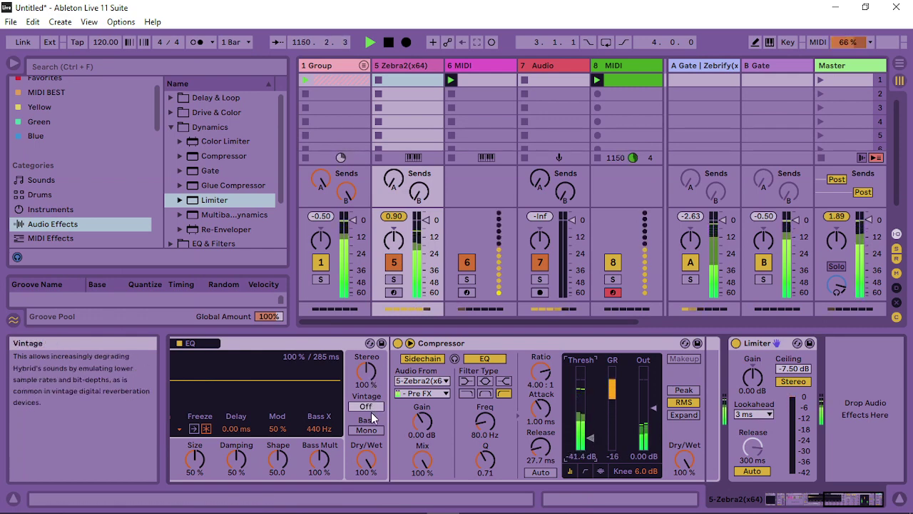
{"action": "left_click", "coordinate": [374, 408]}
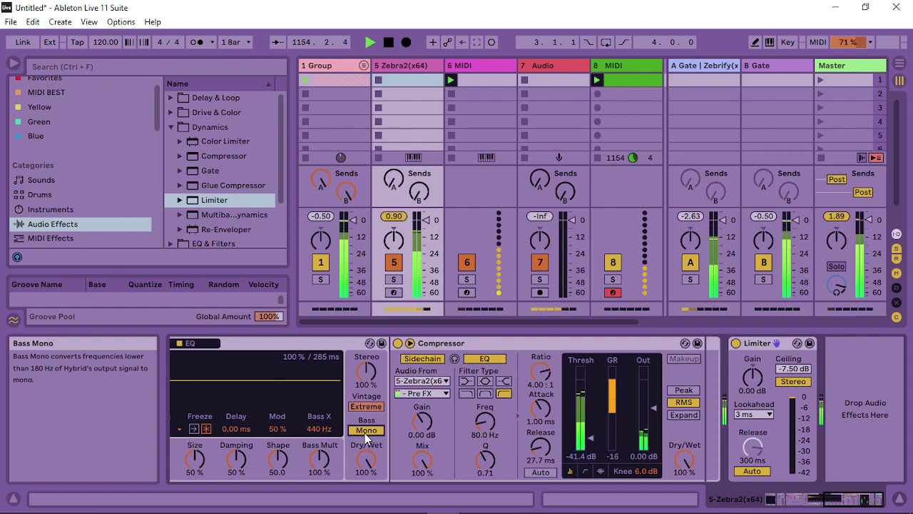
Open the Zebra2 plugin window, set its voices to few, and reduce the internal reverb's Wet level to 0.
{"action": "left_click_drag", "start_coordinate": [852, 498], "coordinate": [816, 496]}
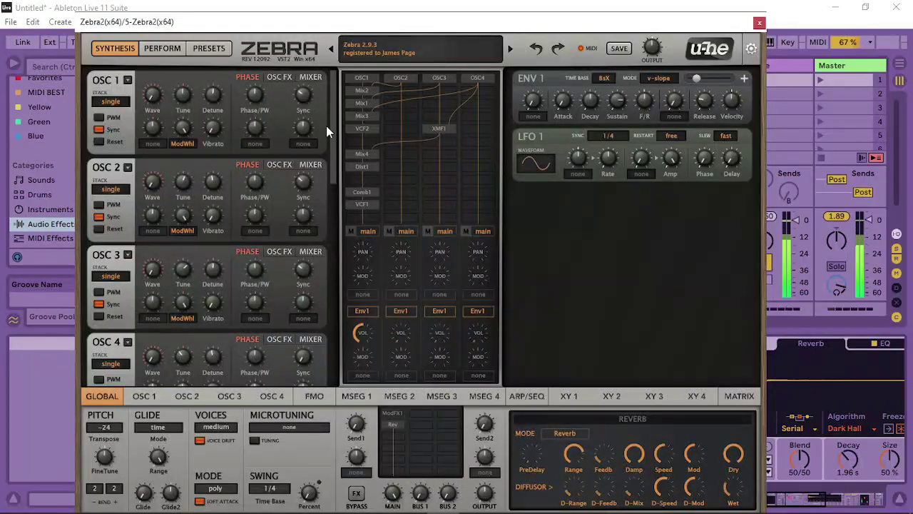
{"action": "left_click", "coordinate": [215, 427]}
{"action": "left_click", "coordinate": [265, 437]}
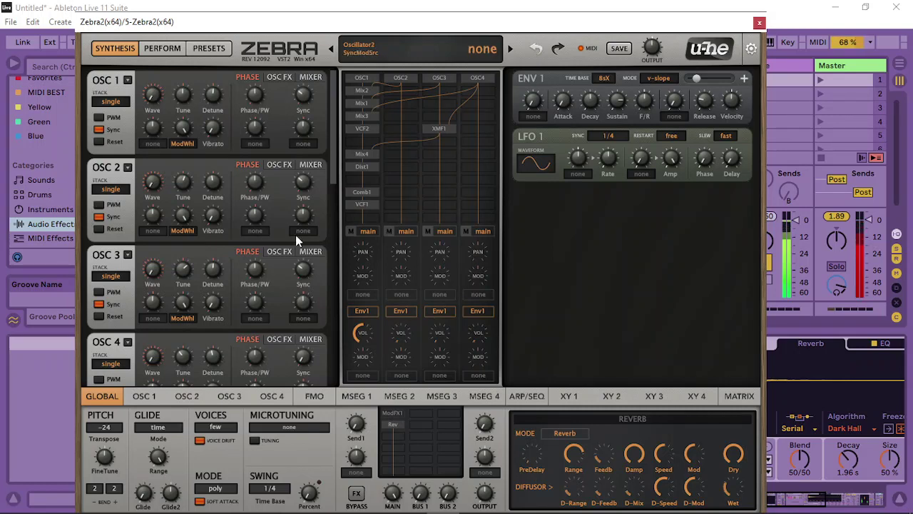
{"action": "left_click", "coordinate": [392, 425]}
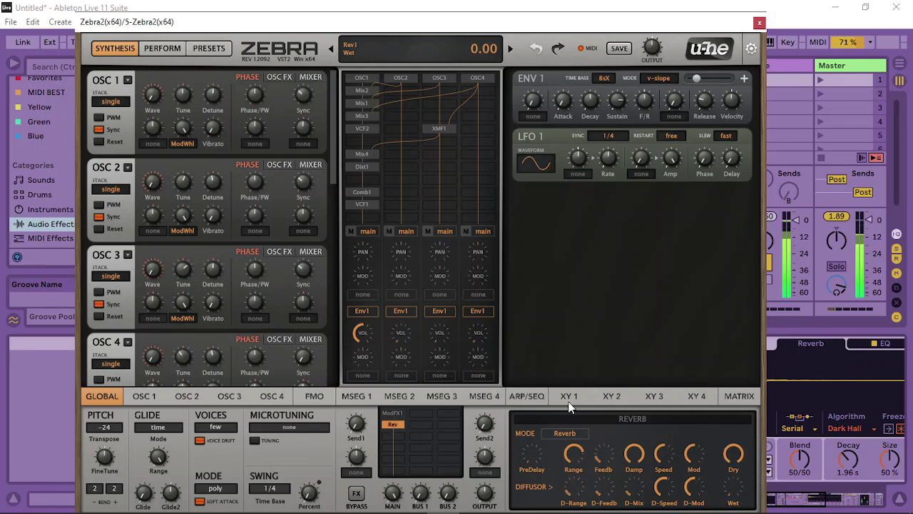
Assign CtrlA as VCF 1's second modulation source, increase its depth, and set VCF 2's cutoff to 60.
{"action": "left_click", "coordinate": [365, 206]}
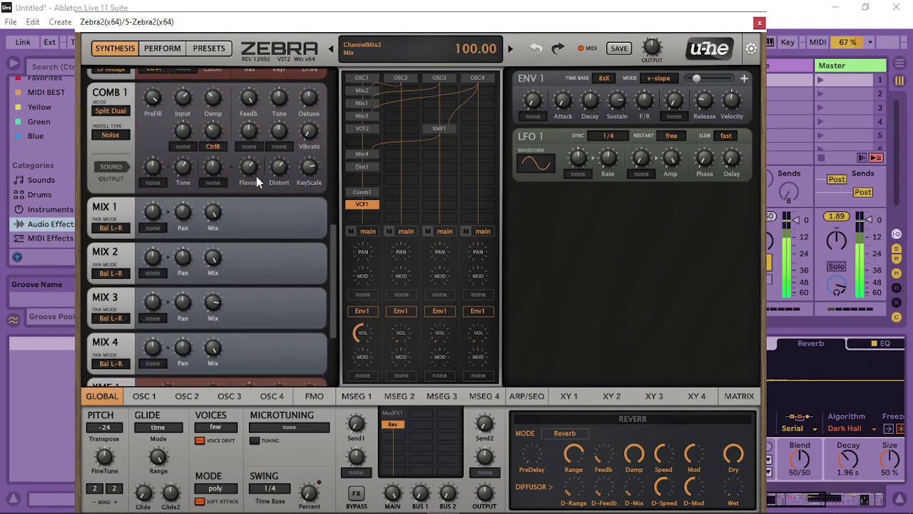
{"action": "left_click_drag", "start_coordinate": [332, 237], "coordinate": [330, 157]}
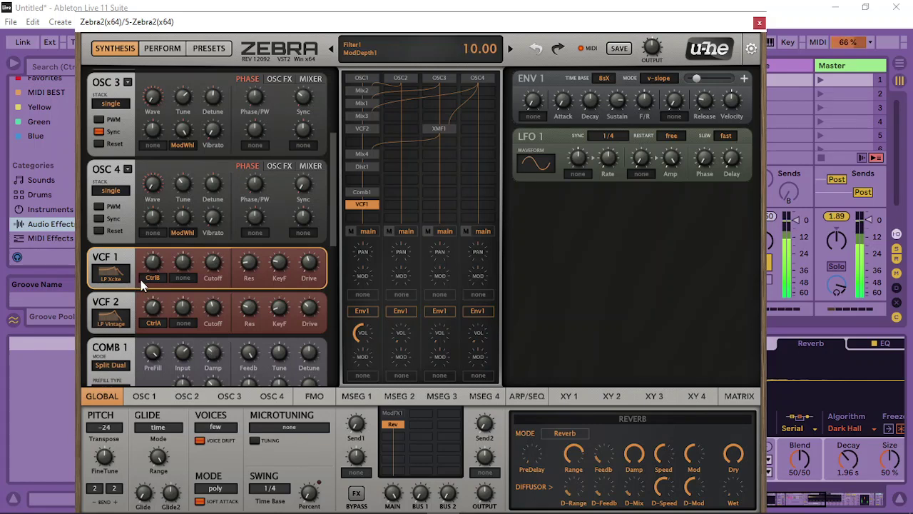
{"action": "left_click", "coordinate": [182, 278]}
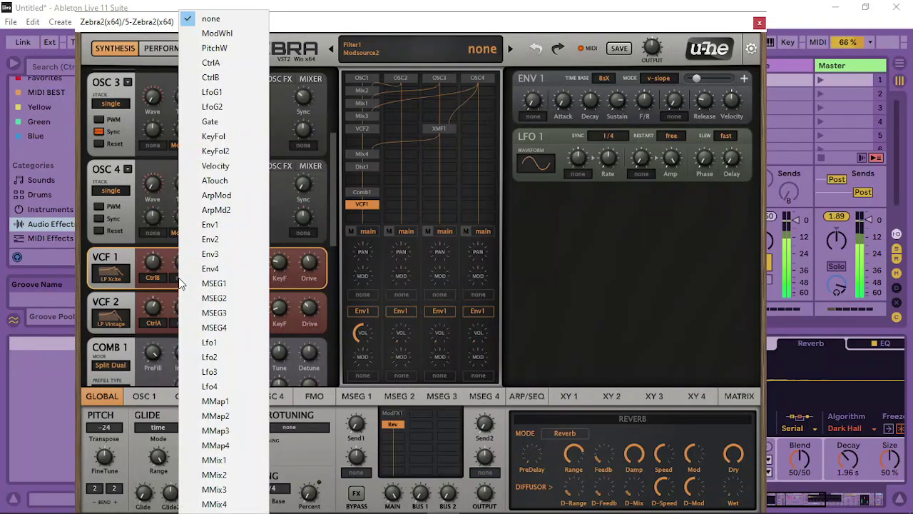
{"action": "left_click", "coordinate": [228, 63]}
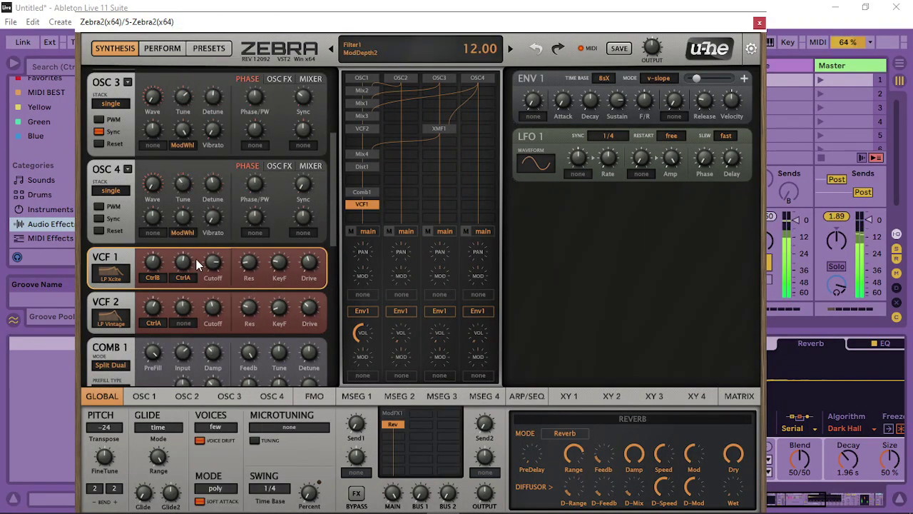
{"action": "left_click_drag", "start_coordinate": [192, 264], "coordinate": [202, 264]}
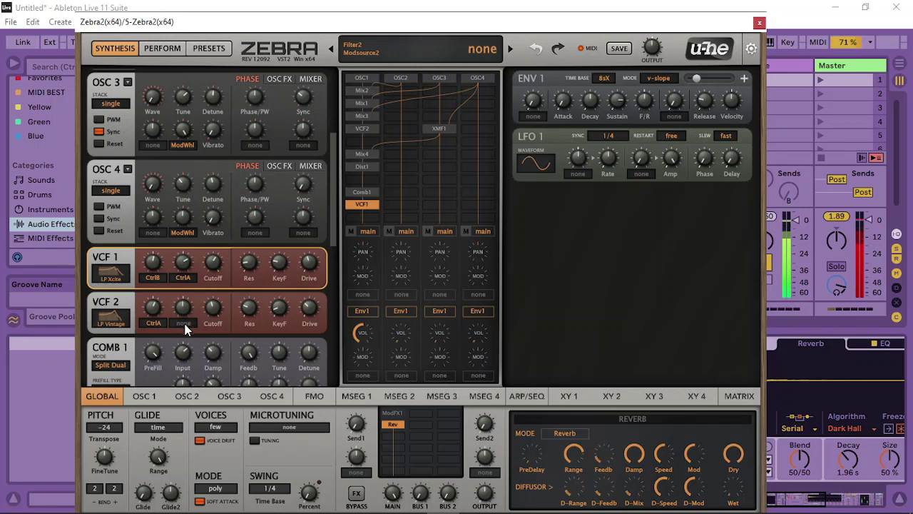
{"action": "left_click_drag", "start_coordinate": [219, 307], "coordinate": [218, 327]}
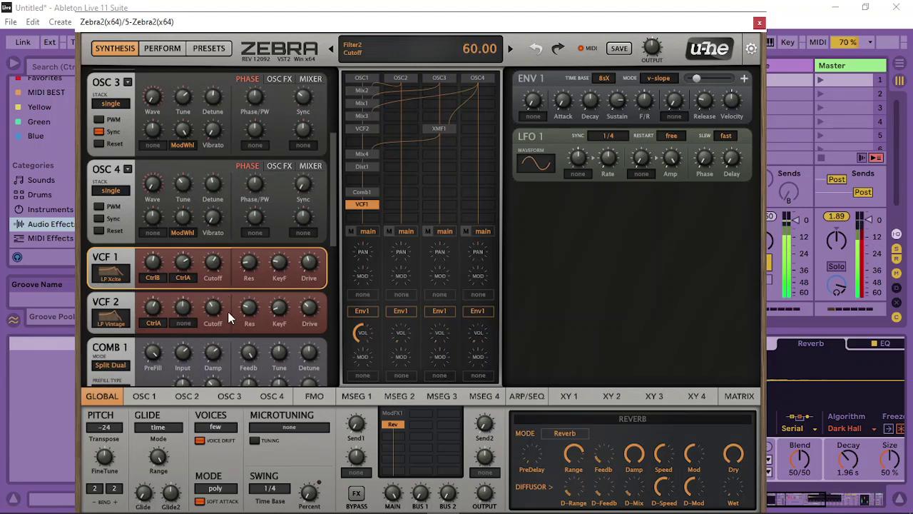
Lower Comb 1's damping, raise its Distort amount, and set its Tone to 79.
{"action": "left_click_drag", "start_coordinate": [335, 236], "coordinate": [342, 291]}
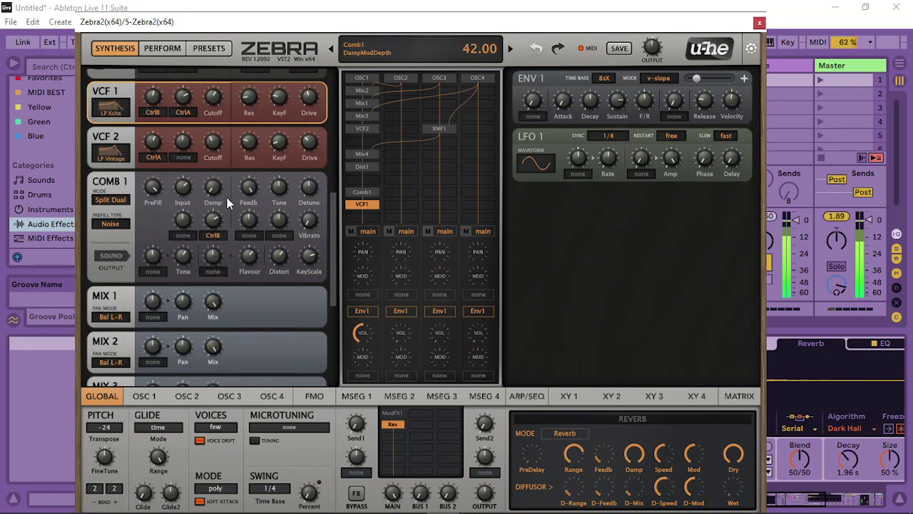
{"action": "left_click_drag", "start_coordinate": [229, 198], "coordinate": [223, 211]}
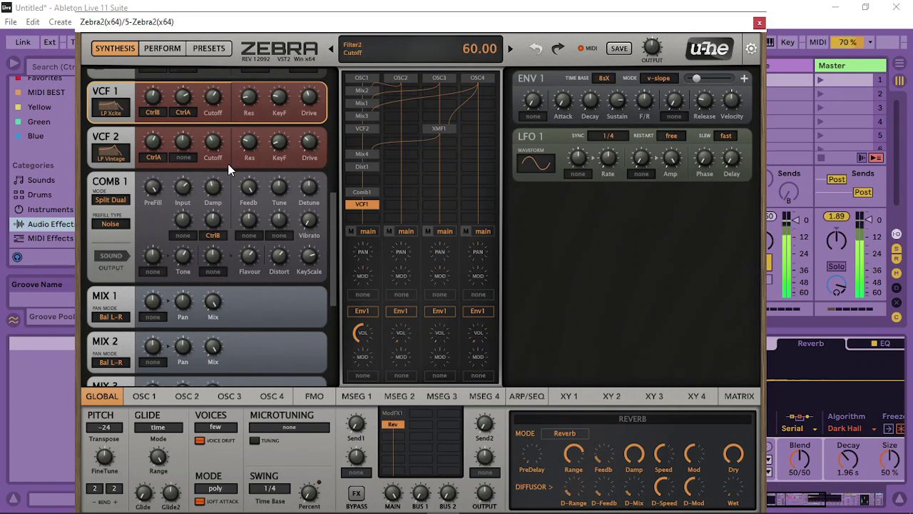
{"action": "left_click_drag", "start_coordinate": [283, 247], "coordinate": [297, 144]}
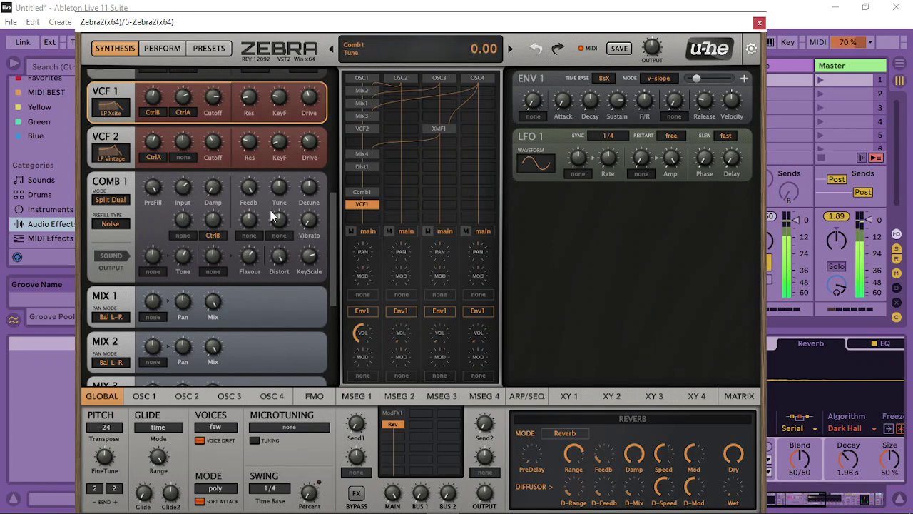
{"action": "left_click_drag", "start_coordinate": [189, 246], "coordinate": [199, 237]}
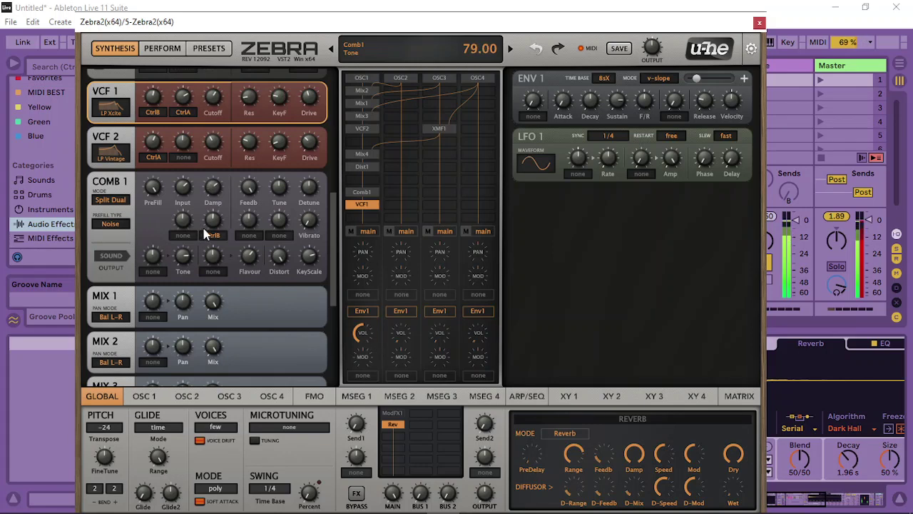